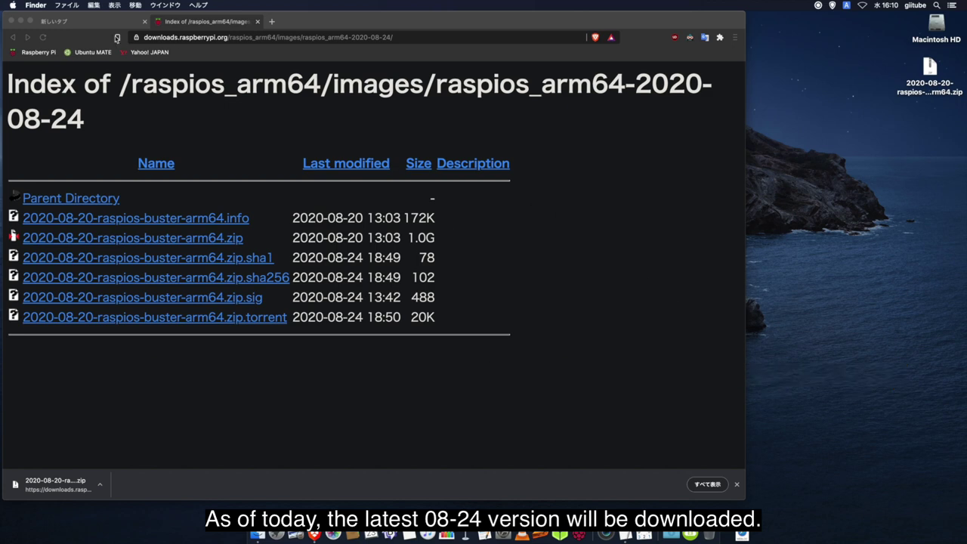
Step: Close Brave Browser once the 2020-08-20-raspios-buster-arm64.zip download is on the desktop
left_click(11, 22)
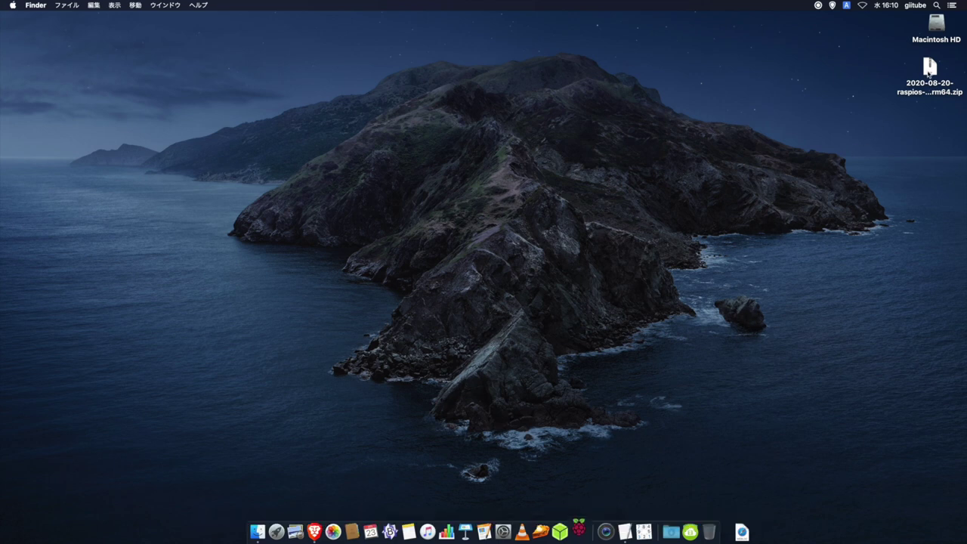
Step: Select the downloaded raspios zip as a custom image and the 16 GB TS-RDF5 card as target
left_click(427, 289)
scroll(430, 293, "down", 5)
left_click(438, 325)
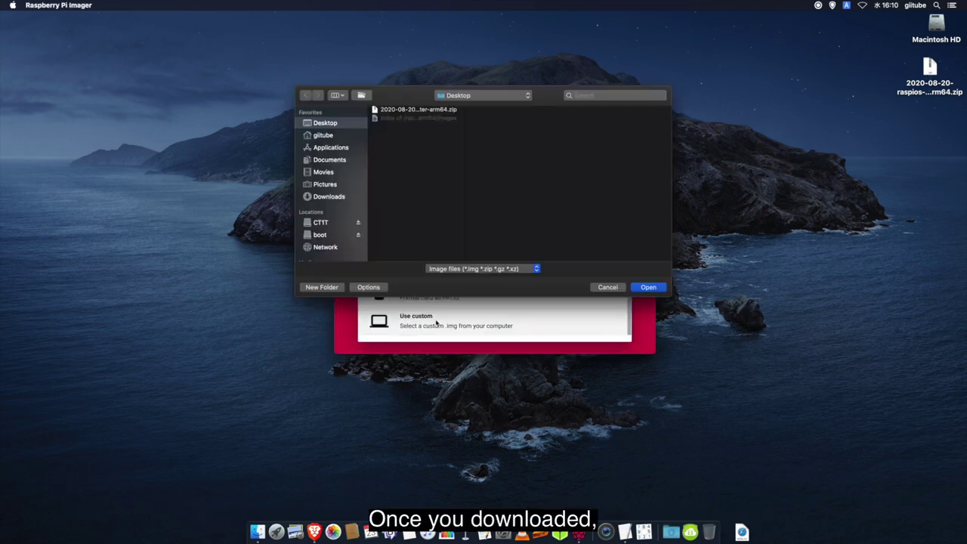
left_click(441, 111)
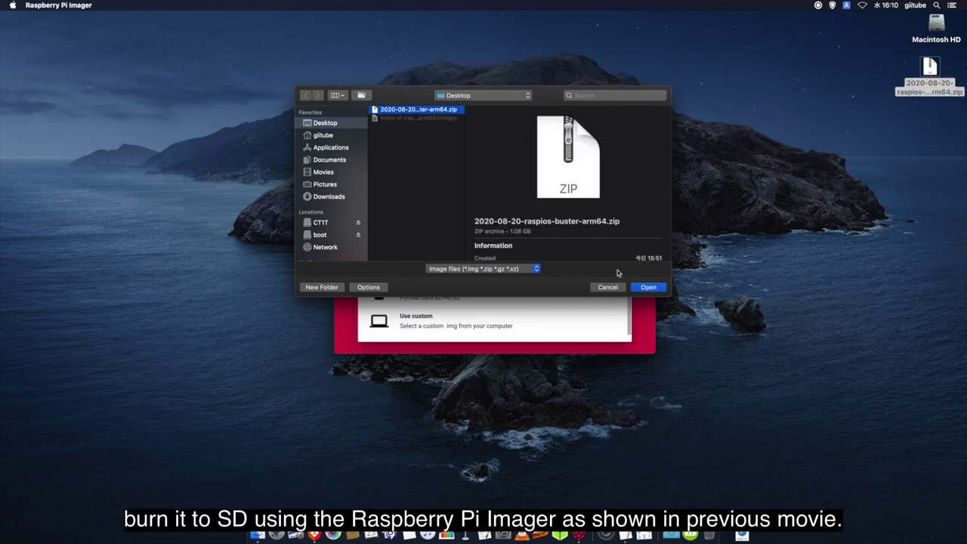
left_click(648, 287)
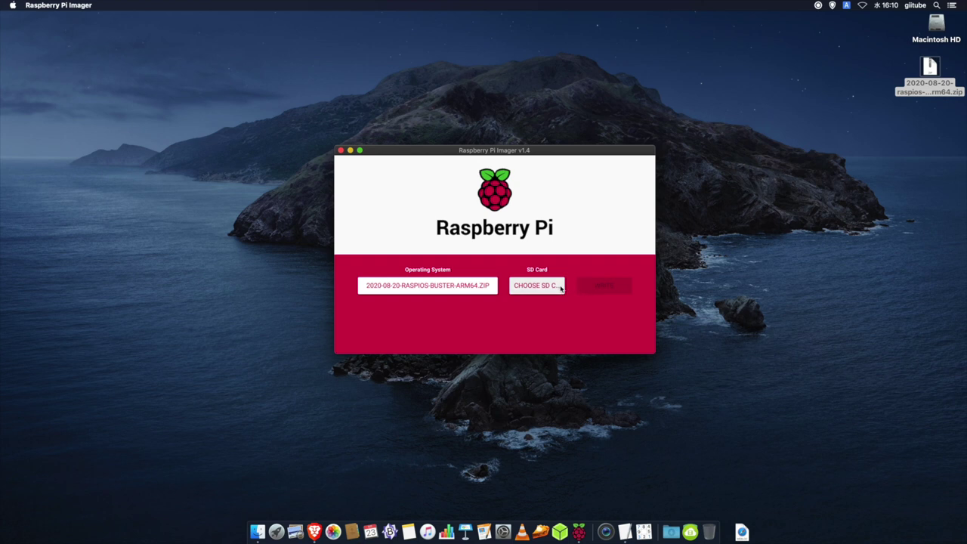
left_click(554, 287)
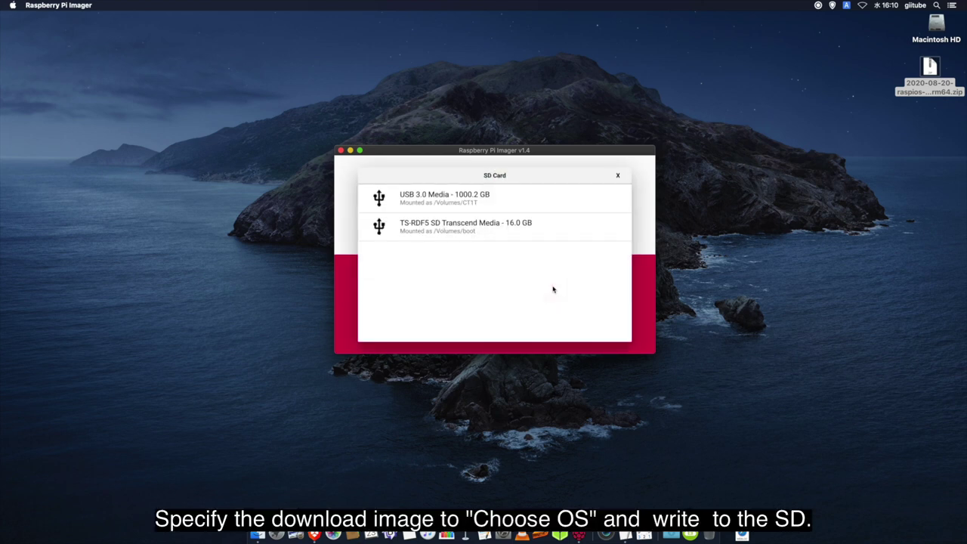
left_click(469, 230)
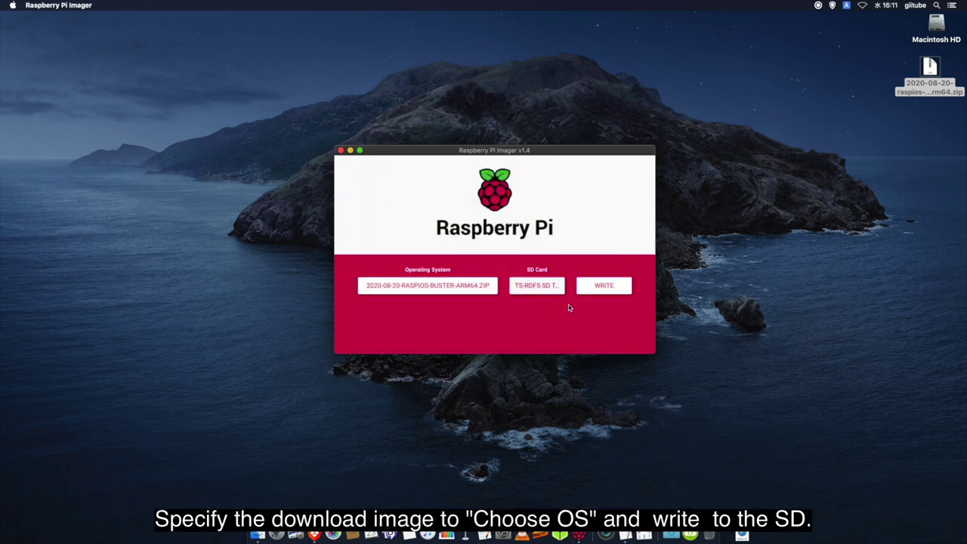
Step: Write the image to the card, authorizing with the admin password, then quit Imager
left_click(597, 288)
left_click(513, 288)
type("****")
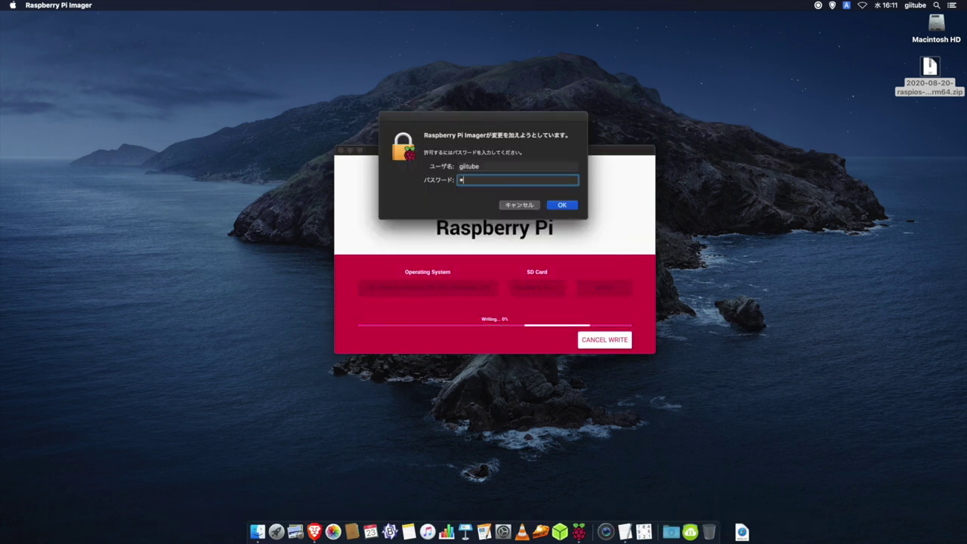
key("Return")
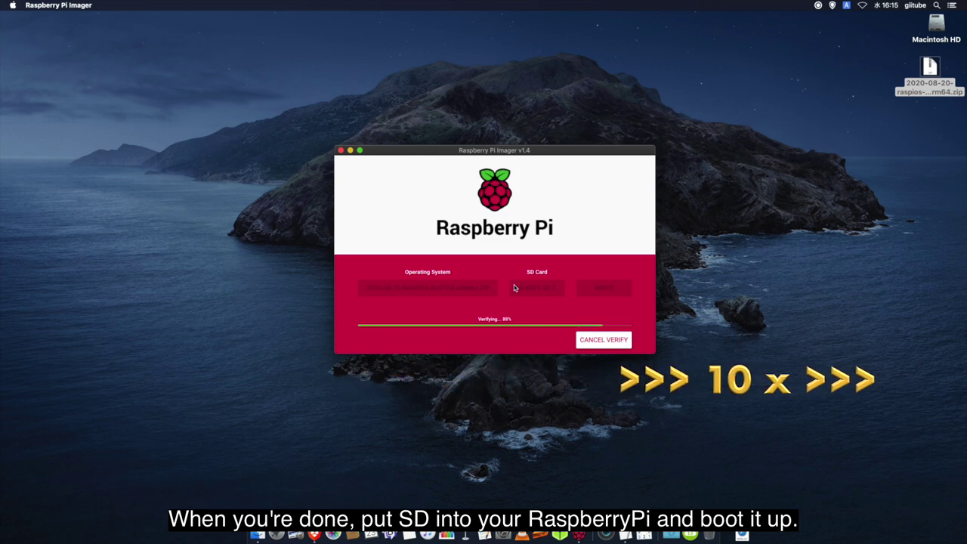
left_click(493, 284)
left_click(342, 151)
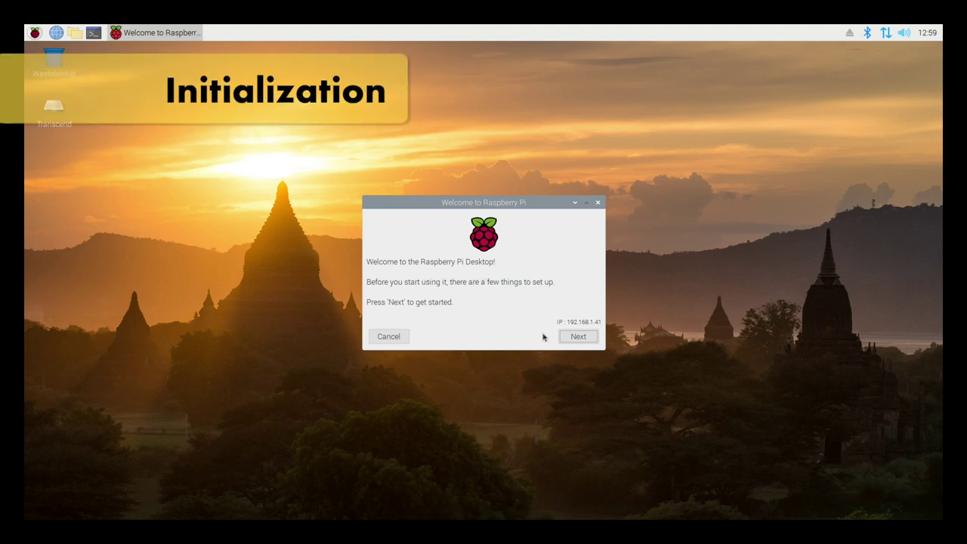
Step: Choose Japan as the country, applying Japanese language and Tokyo timezone
left_click(578, 336)
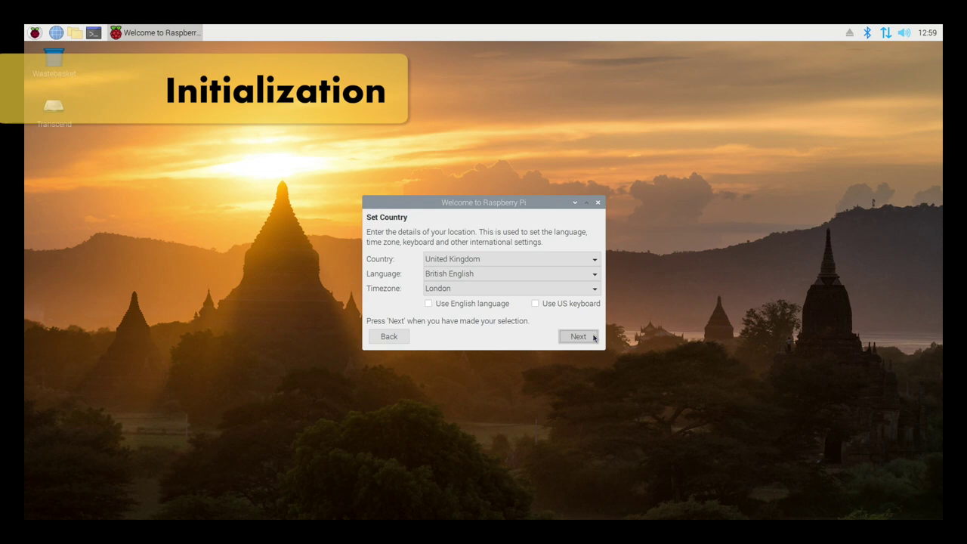
left_click(592, 260)
scroll(470, 28, "up", 10)
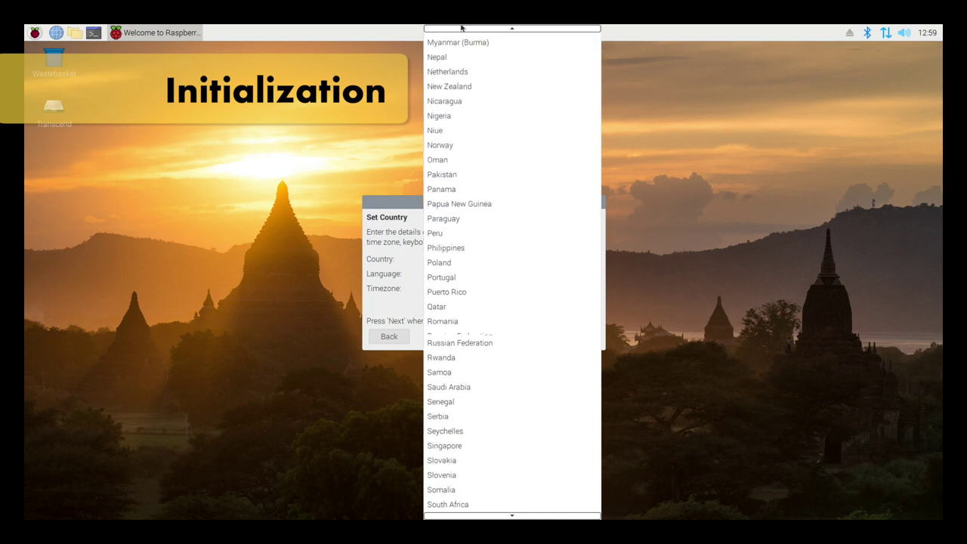
scroll(462, 28, "up", 15)
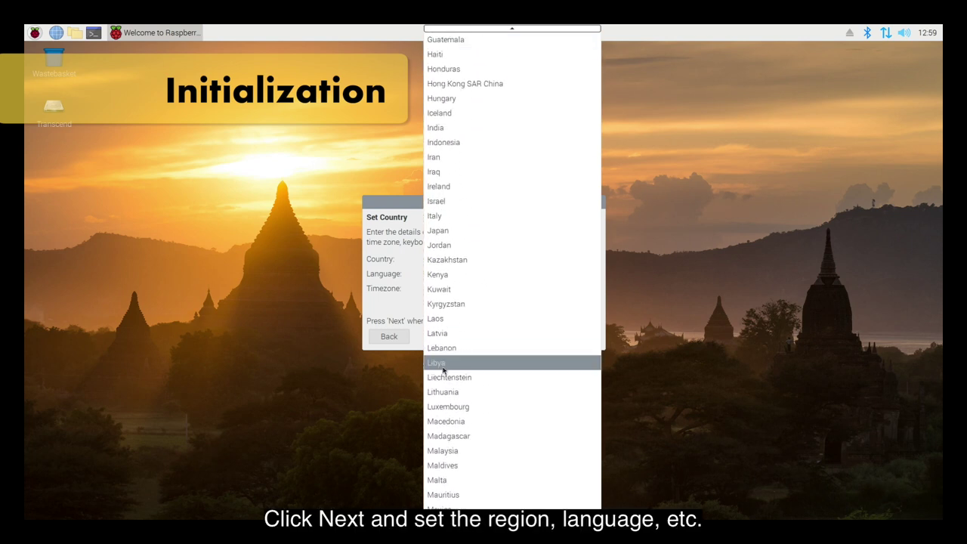
left_click(439, 231)
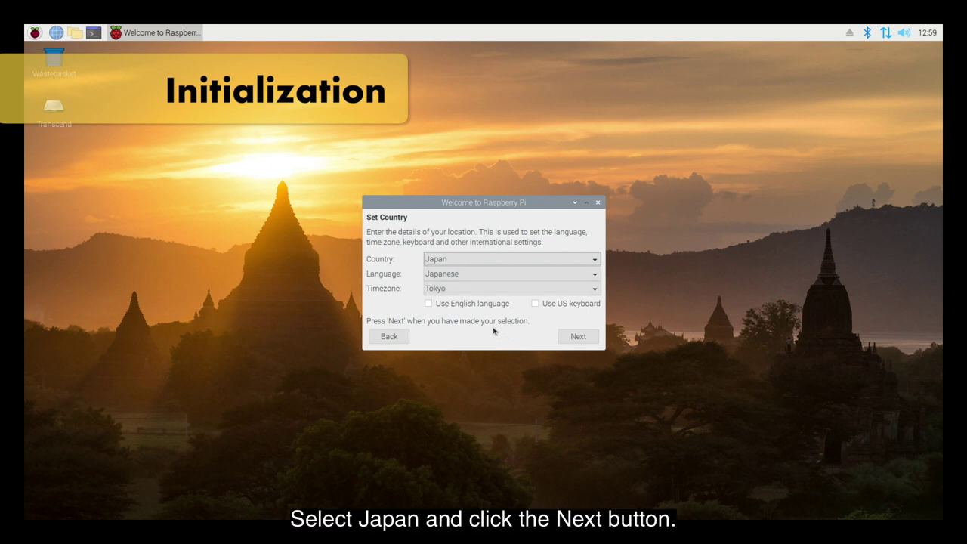
left_click(570, 339)
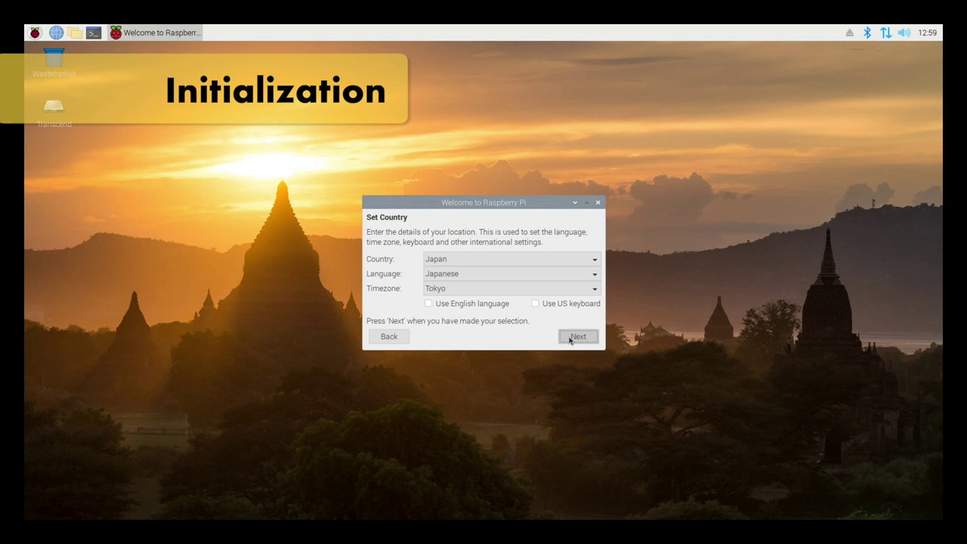
left_click(570, 338)
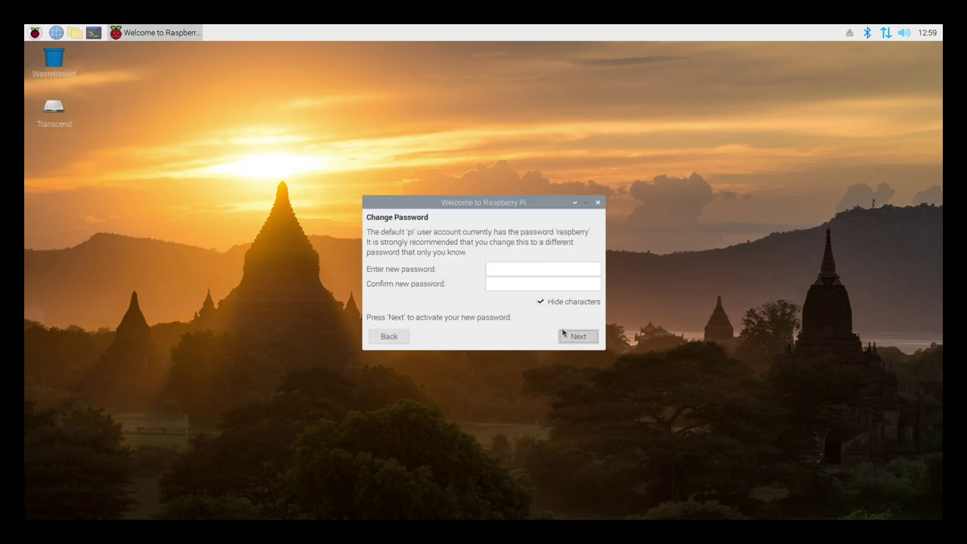
Step: Enter and confirm a new account password in the setup wizard
left_click(511, 268)
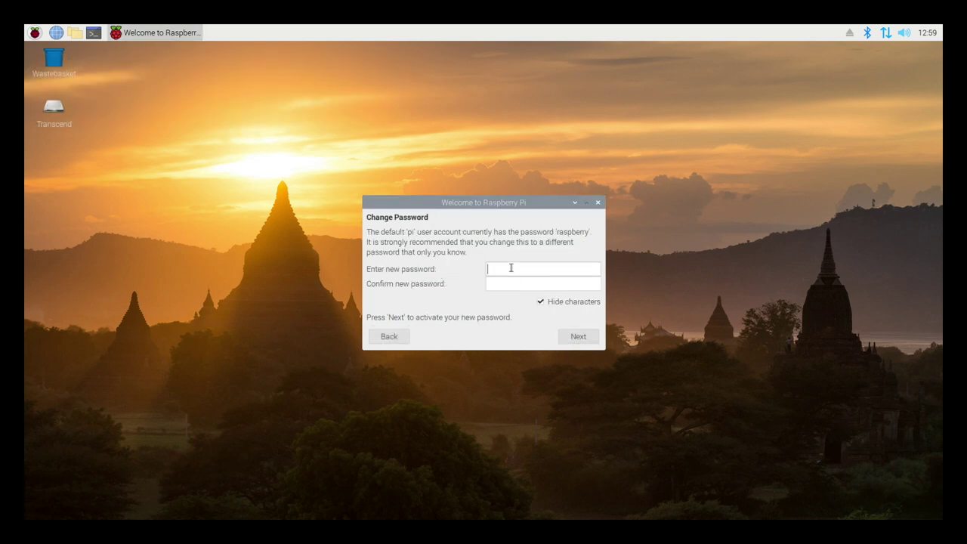
type("p")
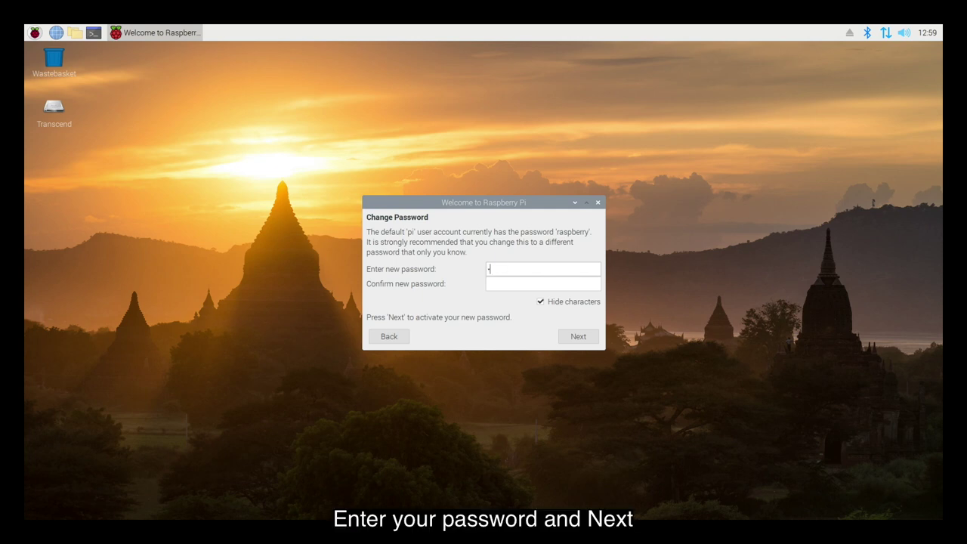
left_click(496, 287)
left_click(577, 337)
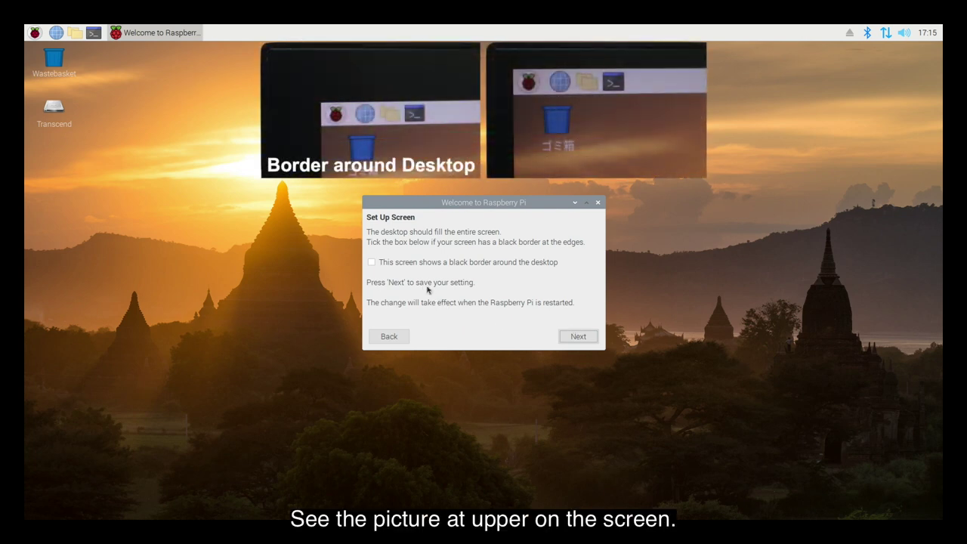
Step: Continue past the black-border screen option and the wireless network step
left_click(399, 267)
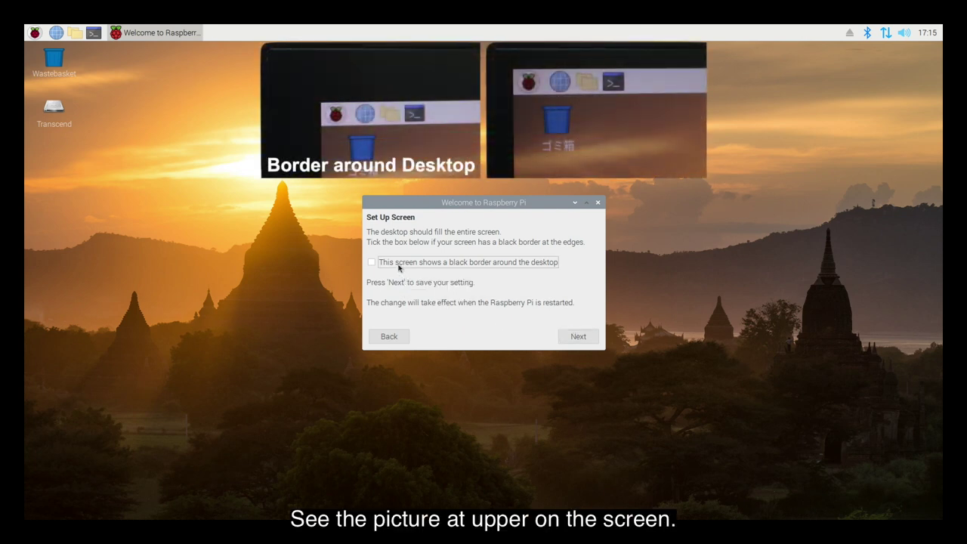
left_click(576, 336)
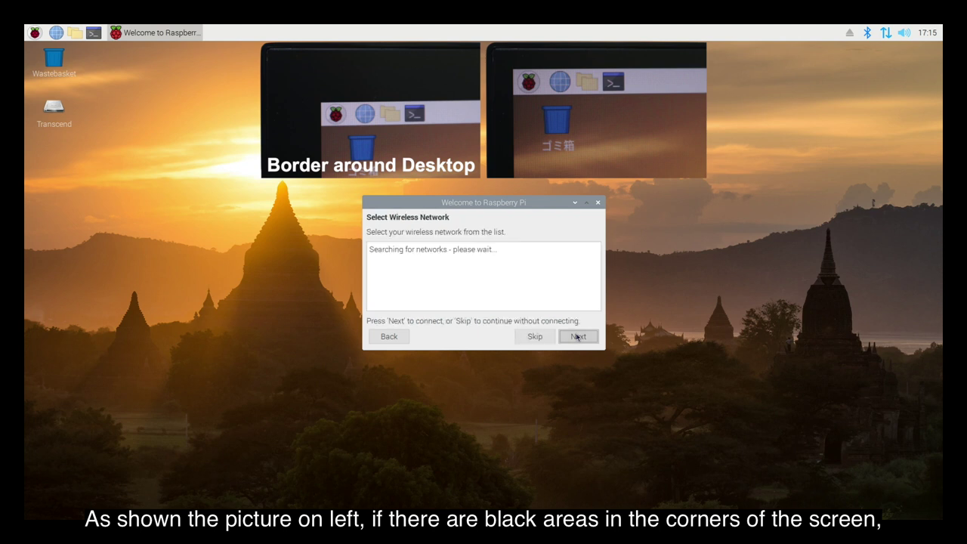
left_click(587, 339)
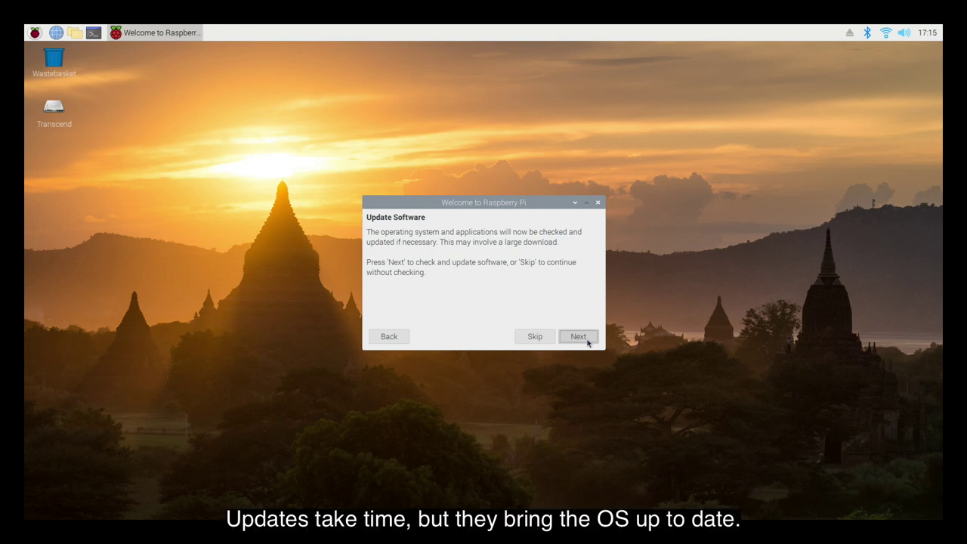
Step: Run the software update, acknowledge 'System is up to date', and restart the Pi
left_click(587, 340)
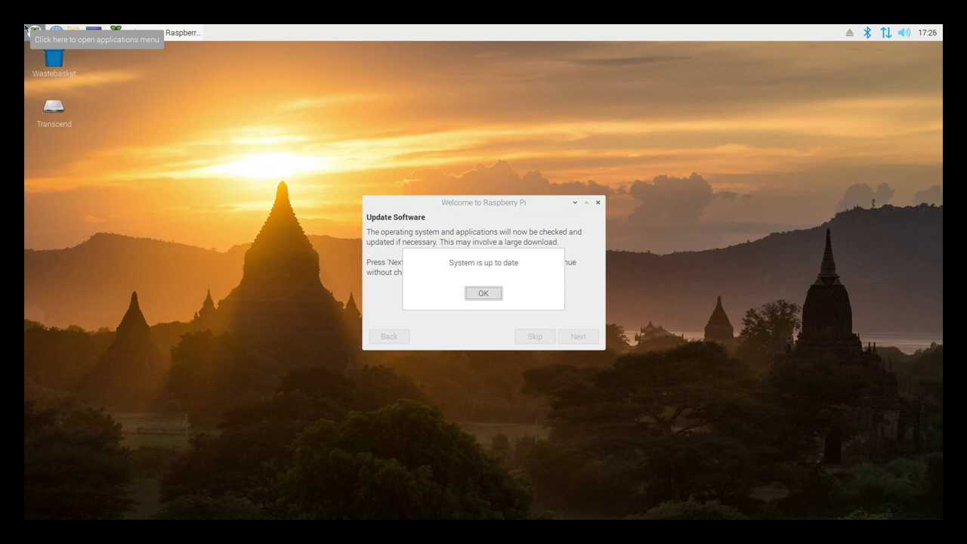
left_click(495, 294)
left_click(573, 340)
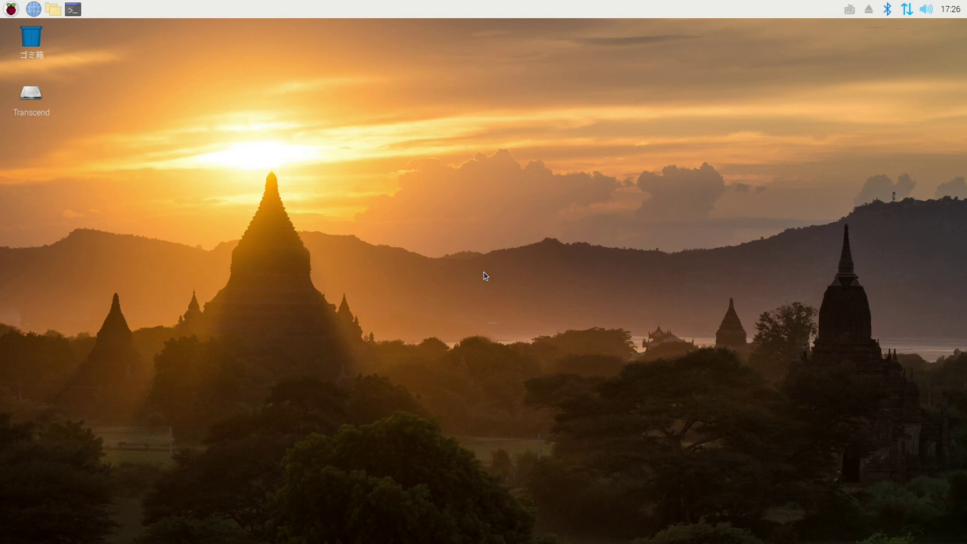
Step: Browse the applications menu and its 設定 submenu, then dismiss it back to the desktop
left_click(10, 9)
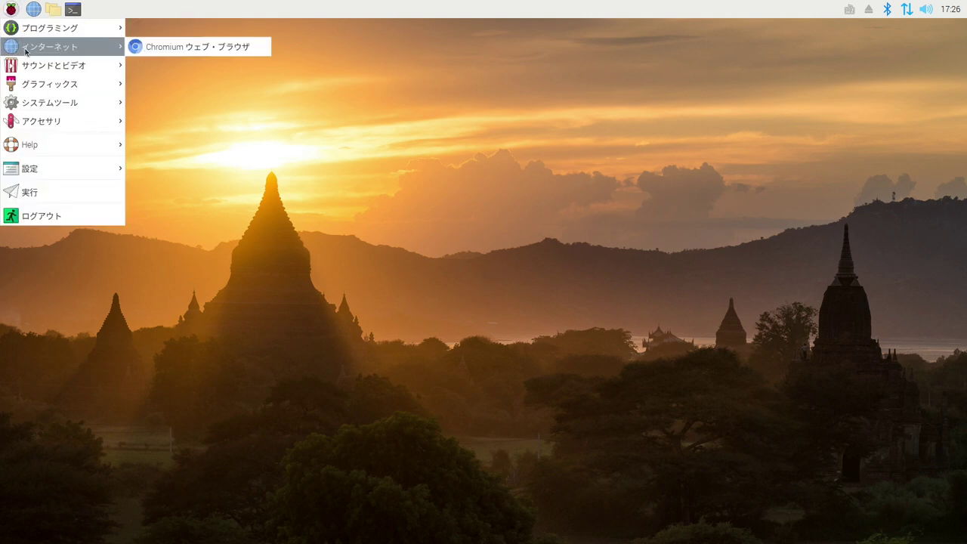
mouse_move(39, 91)
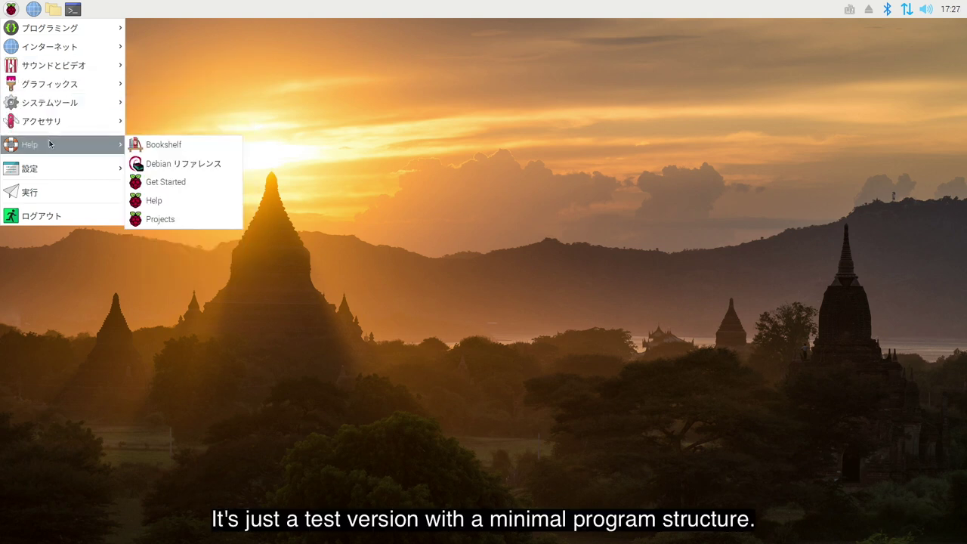
mouse_move(57, 179)
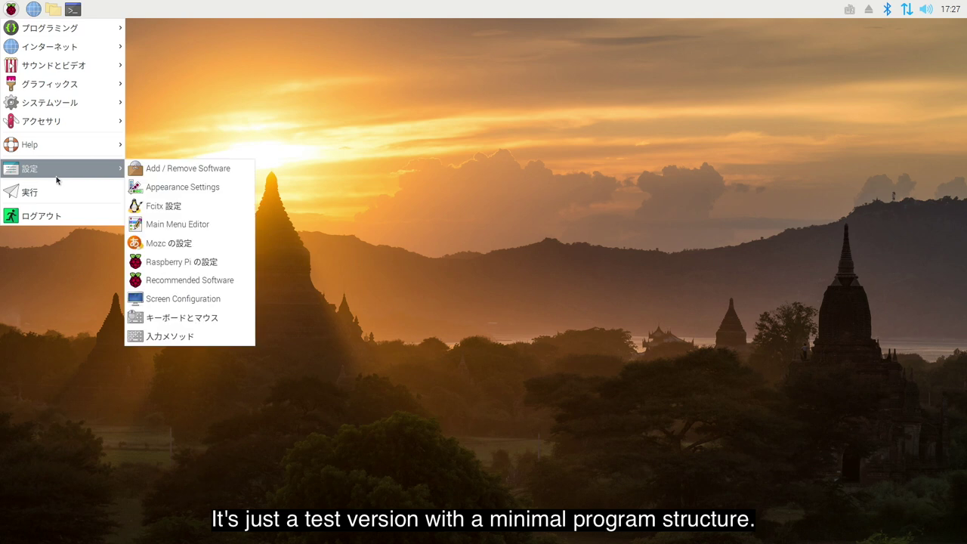
left_click(191, 69)
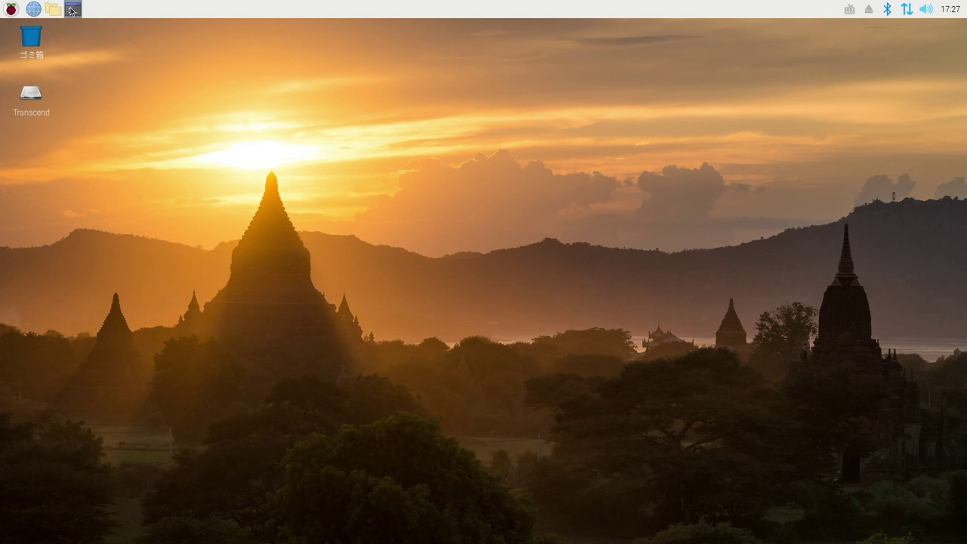
Step: Update the firmware with sudo rpi-update, confirming the prompt, then run sudo reboot
left_click(73, 9)
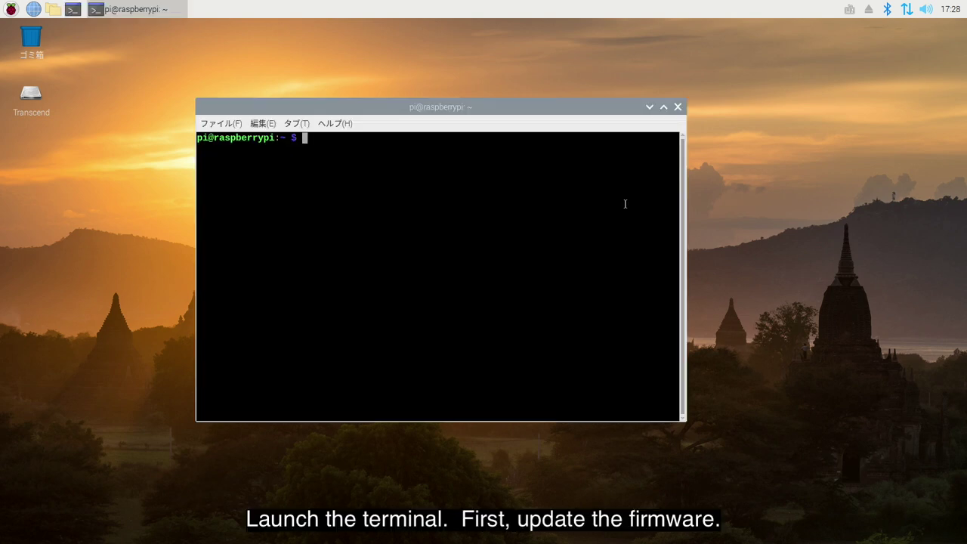
type("su")
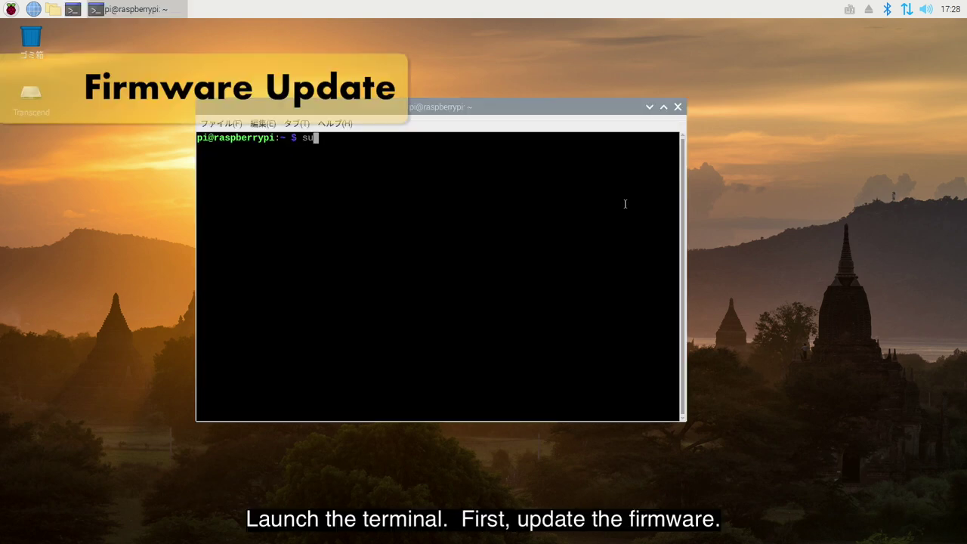
type("do rpi-update")
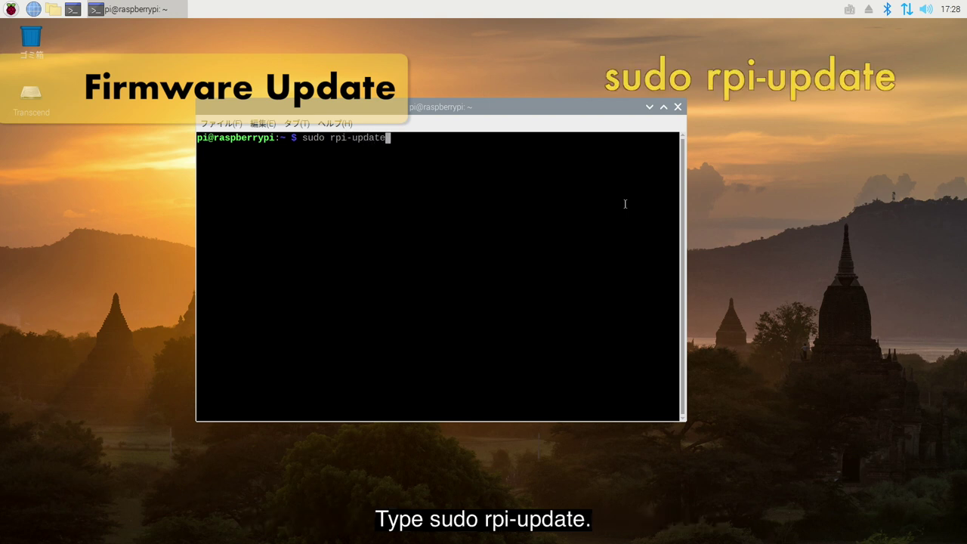
key("Return")
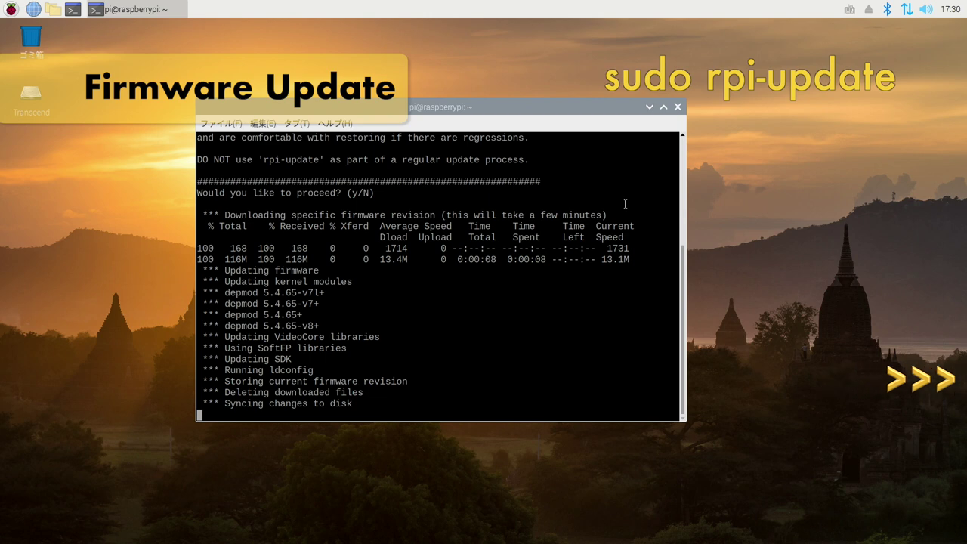
key("Return")
type("sudo reboot")
key("Return")
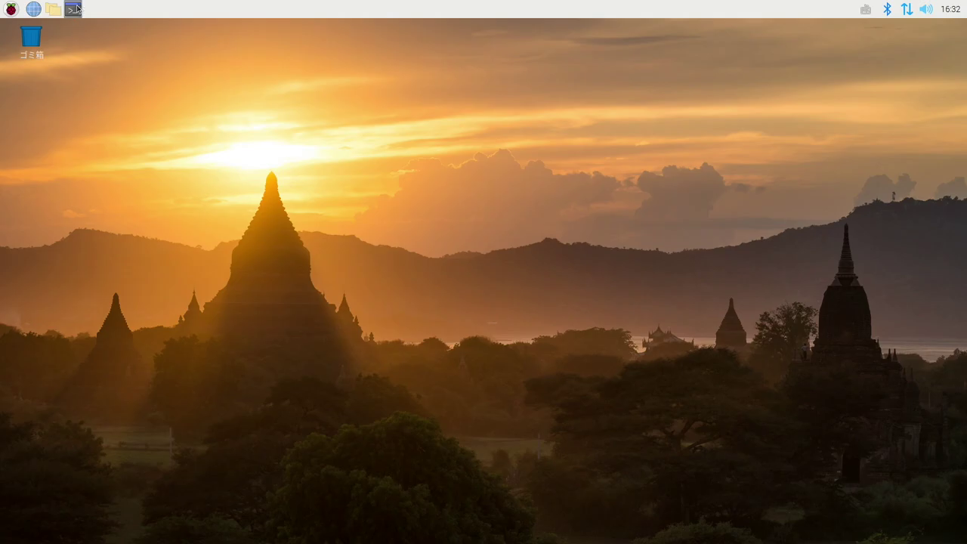
Step: Check bootloader and VL805 firmware with sudo rpi-eeprom-update -d -a, then run sudo reboot
left_click(76, 10)
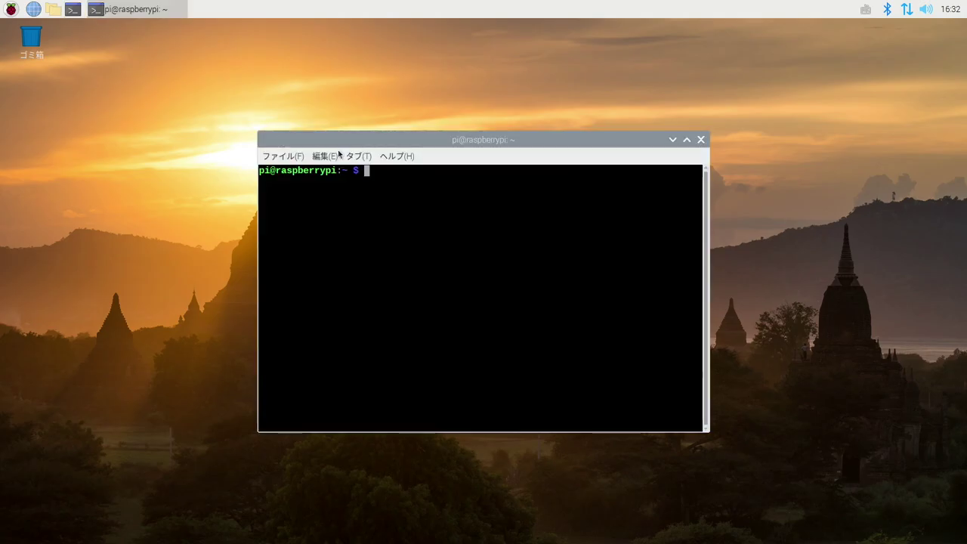
type("sudo r")
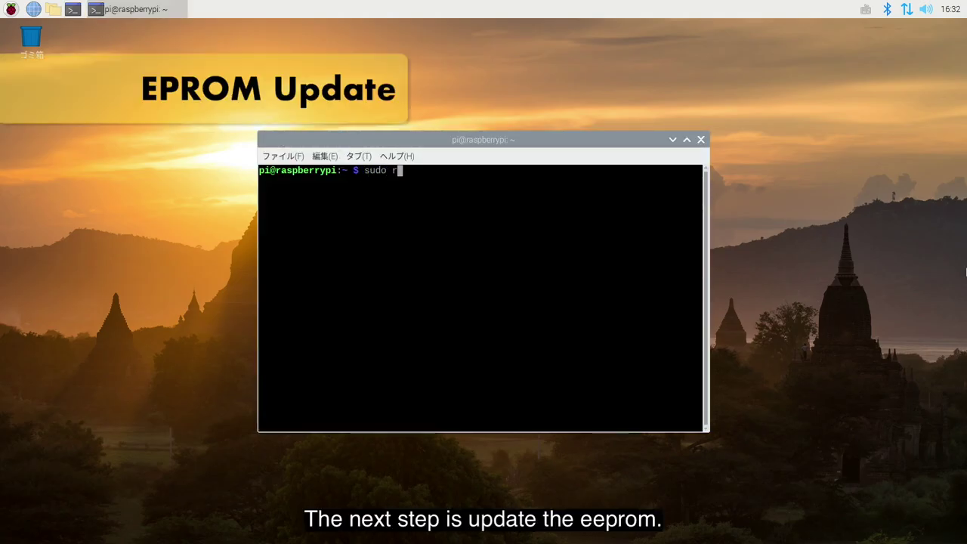
type("pi-eeprom-upd")
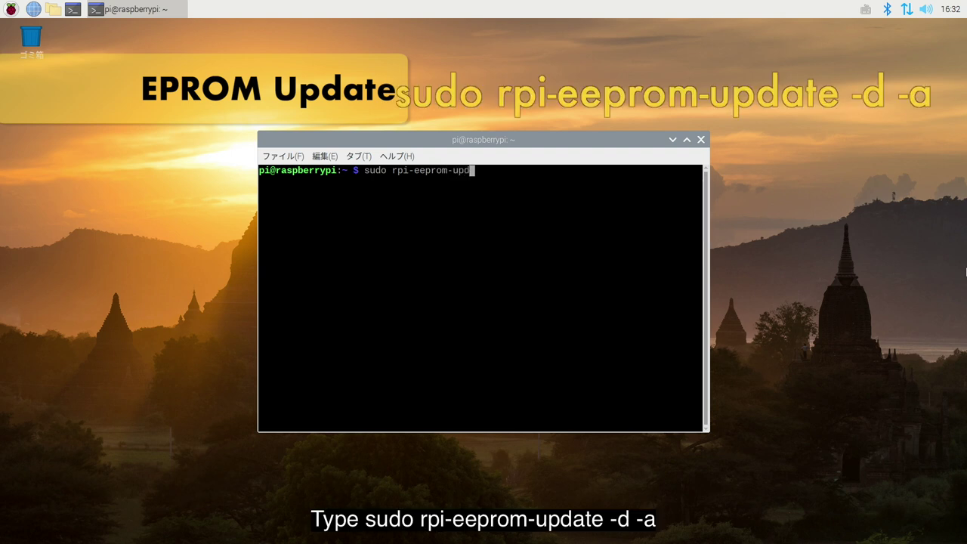
type("ate -d -a")
key("Return")
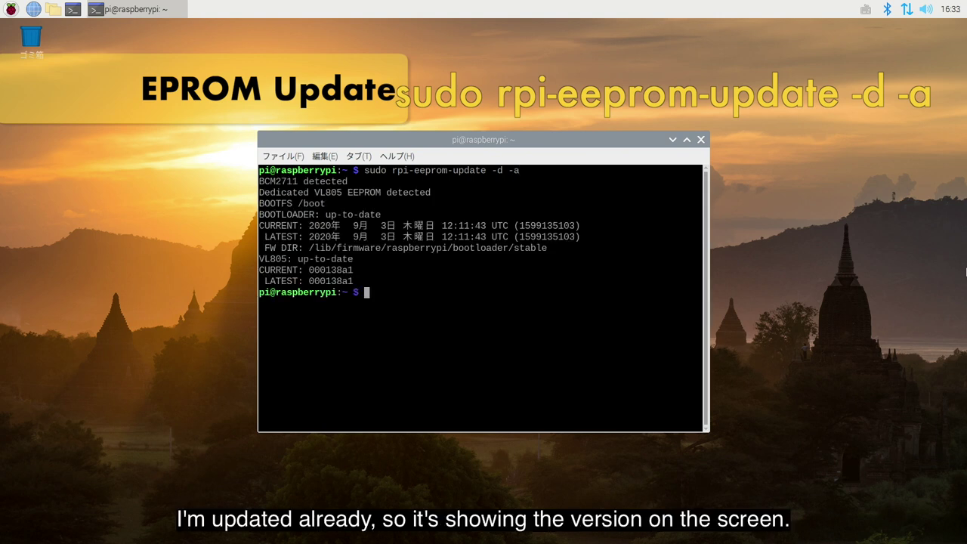
type("sudo reboo")
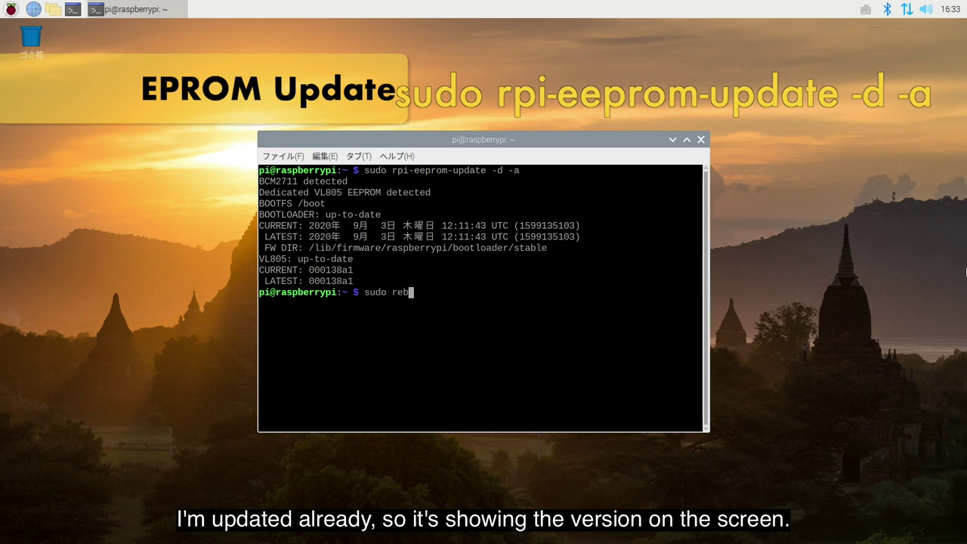
type("t")
key("Return")
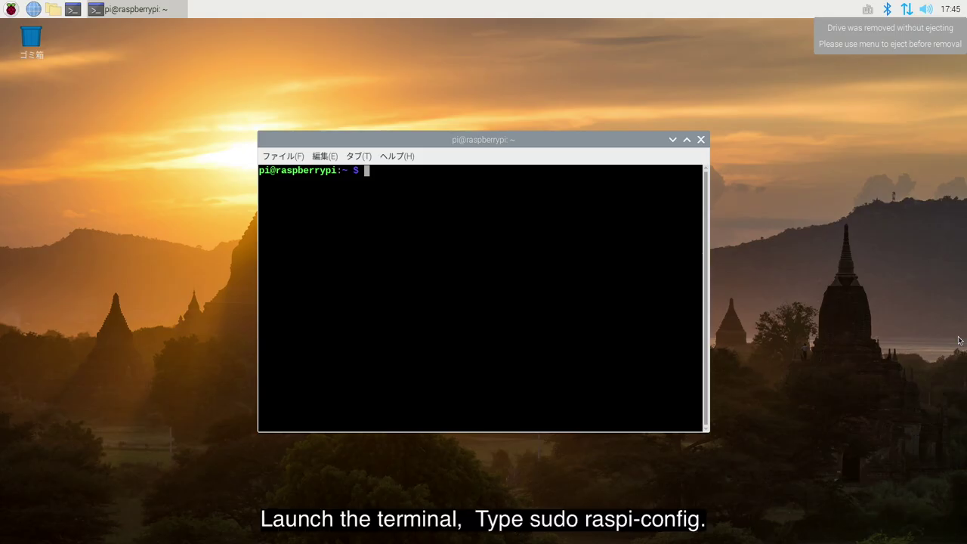
Step: In sudo raspi-config, set Boot ROM Version to E1 Latest and decline resetting to defaults
type("sudo raspi-config")
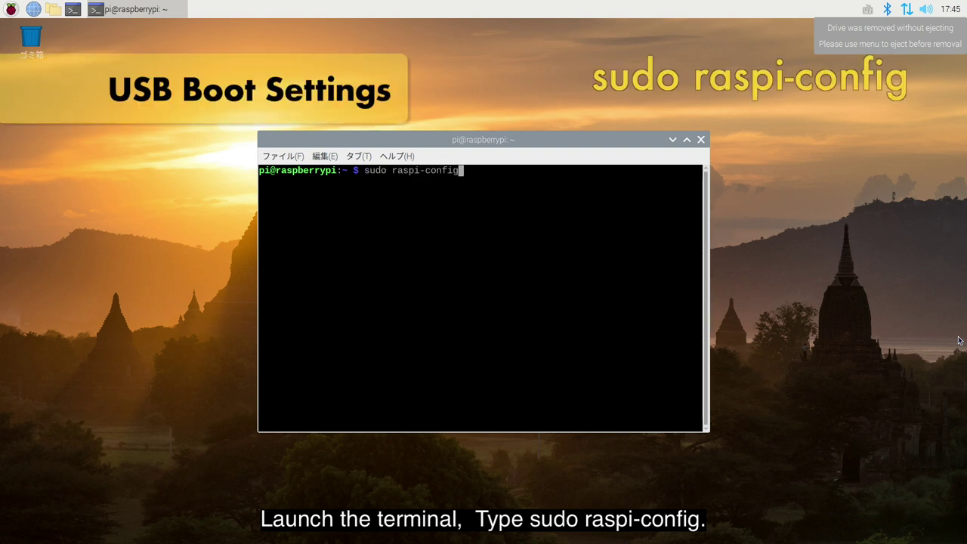
key("Return")
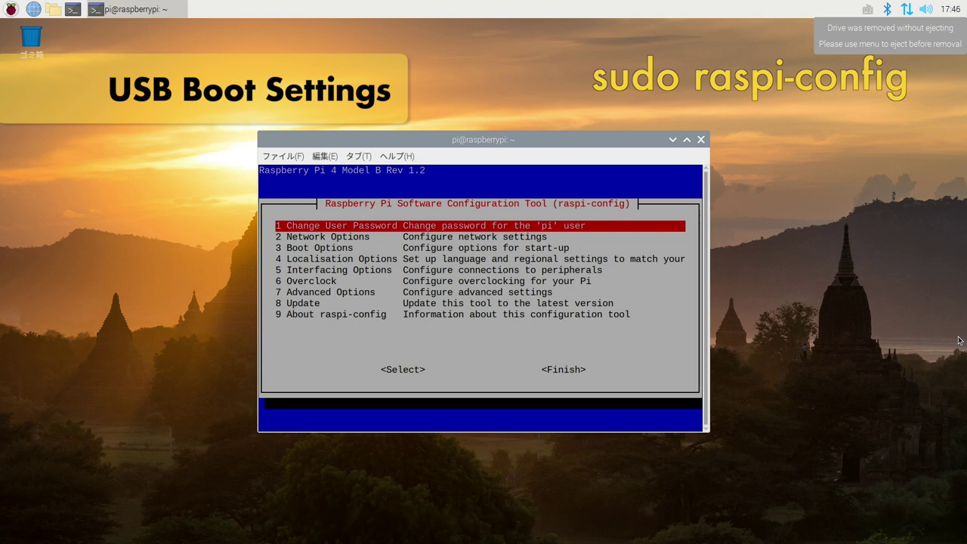
key("Down")
key("Down")
key("Down")
key("Down")
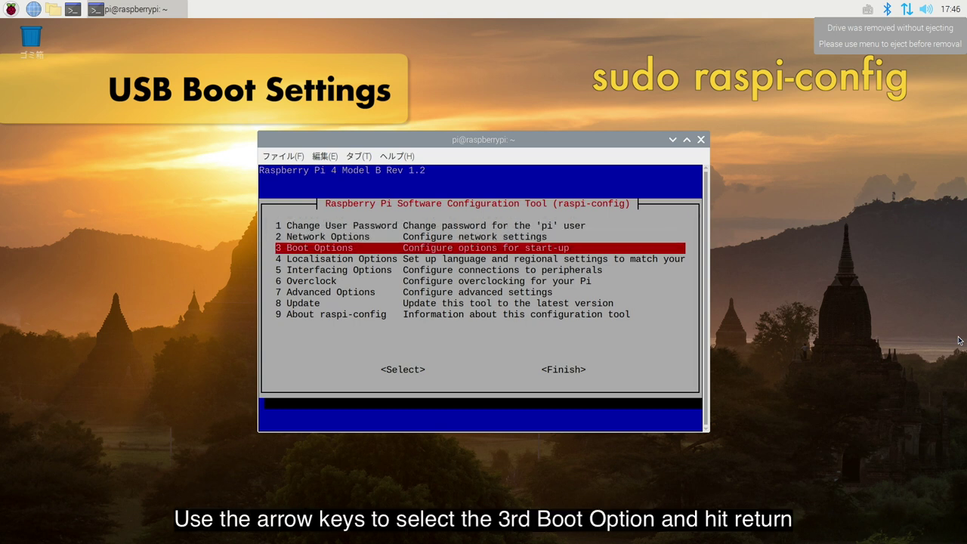
key("Up")
key("Up")
key("Return")
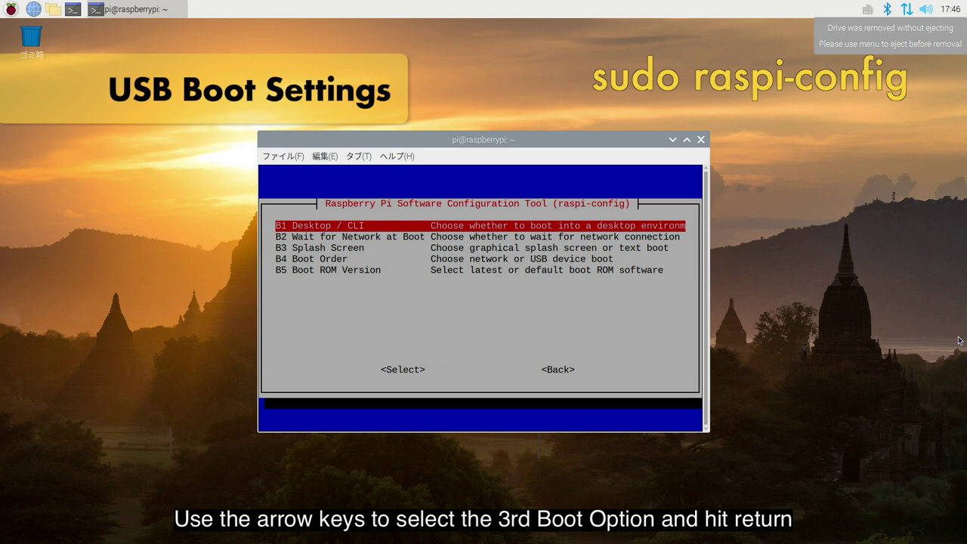
key("Down")
key("Down")
key("Down")
key("Down")
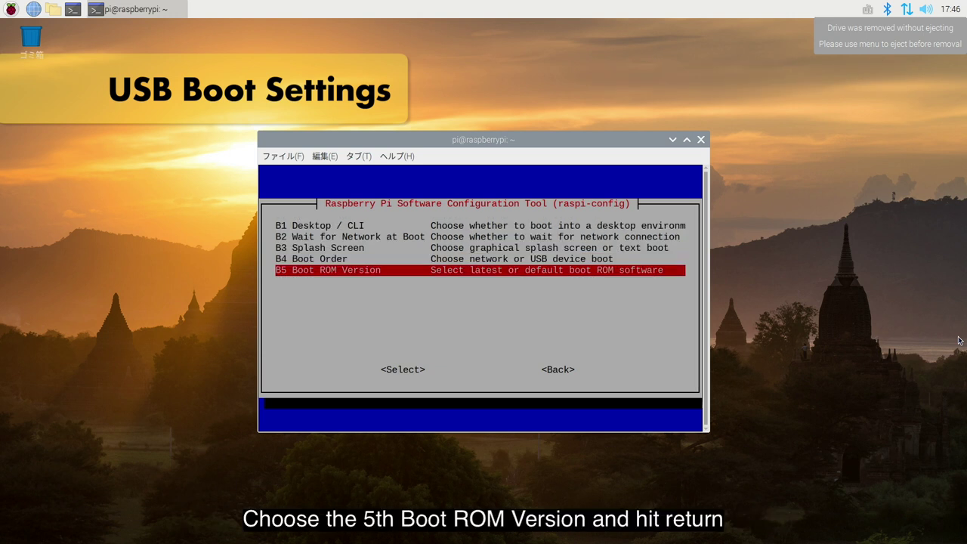
key("Return")
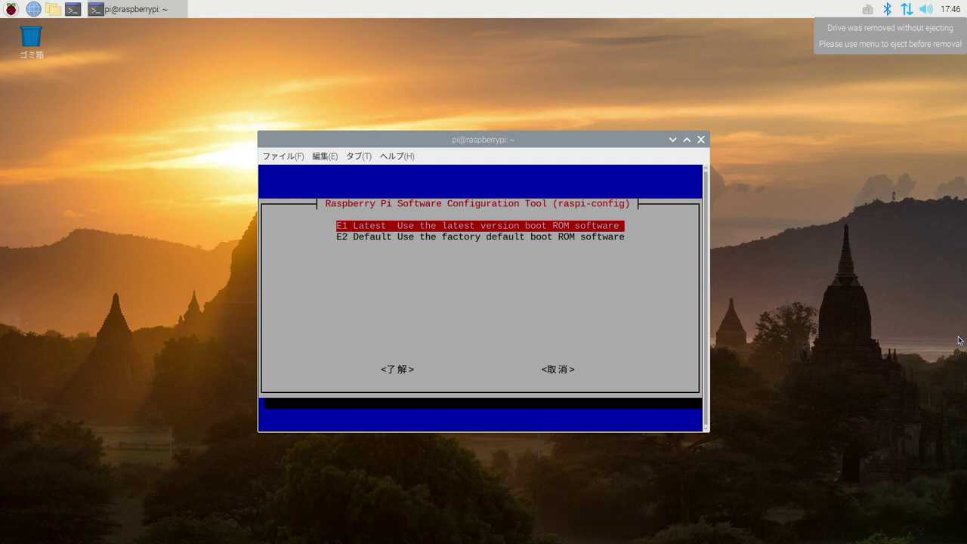
key("Return")
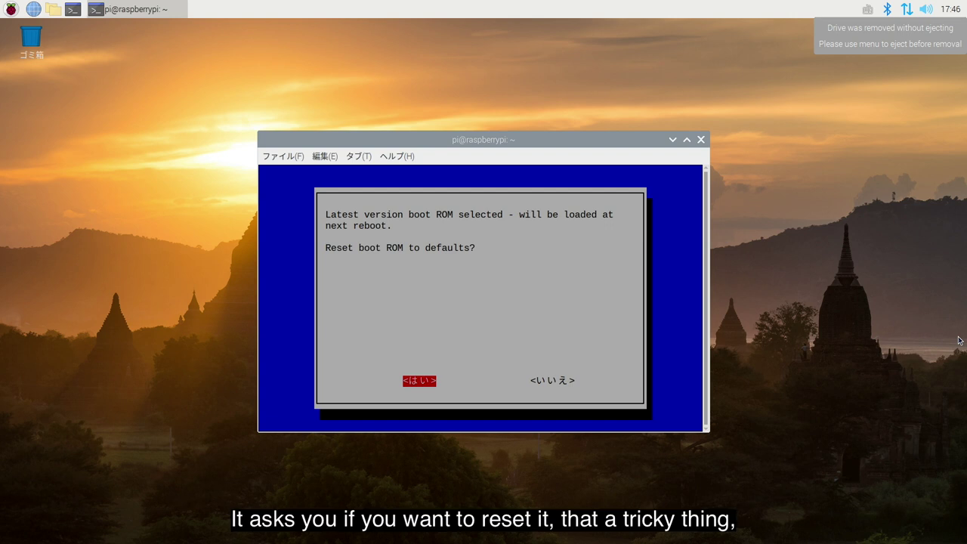
key("Right")
key("Return")
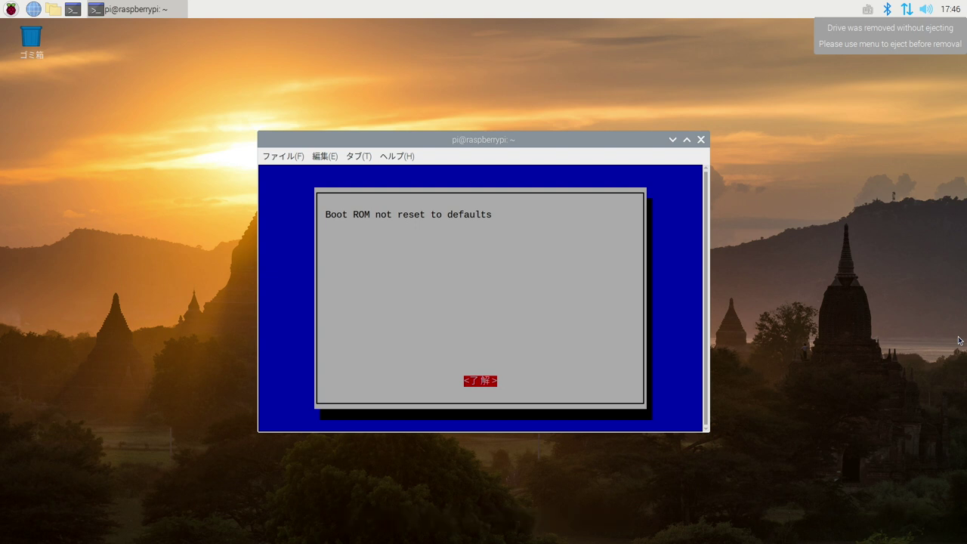
Step: Set Boot Order to B1 USB Boot under Boot Options, then choose Finish
key("Return")
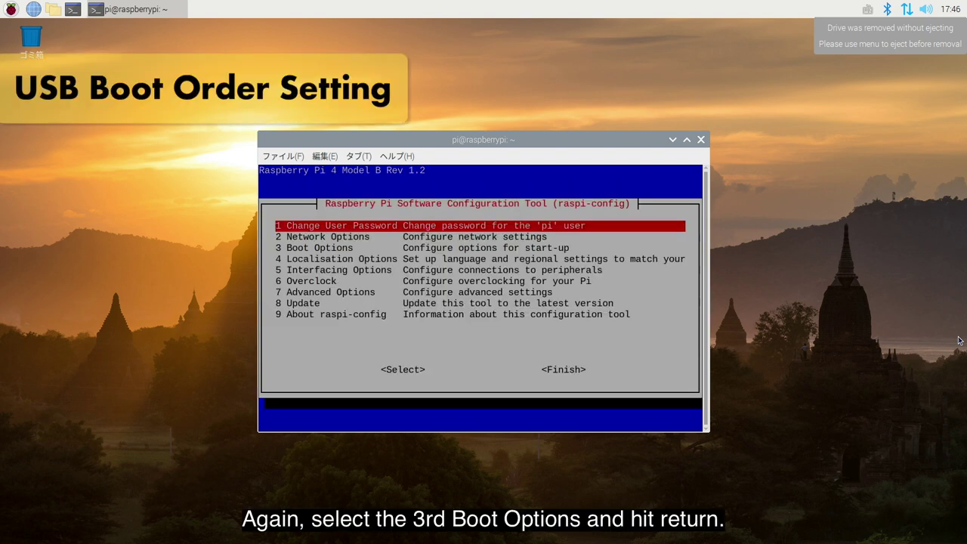
key("Down")
key("Down")
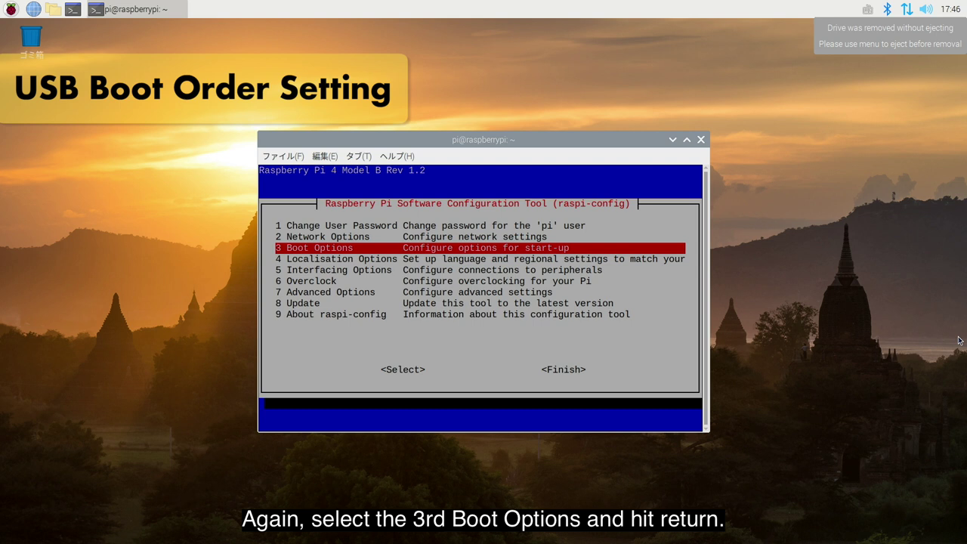
key("Return")
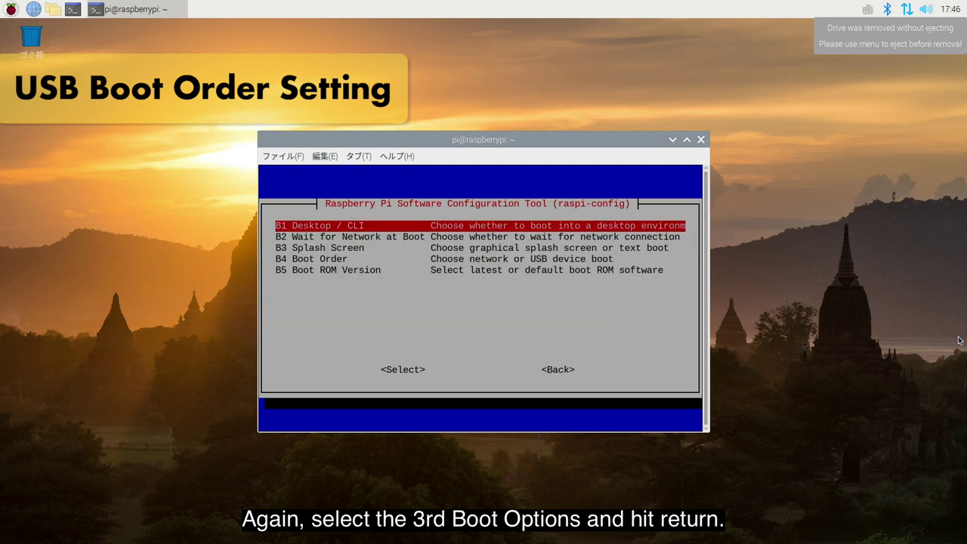
key("Down")
key("Down")
key("Down")
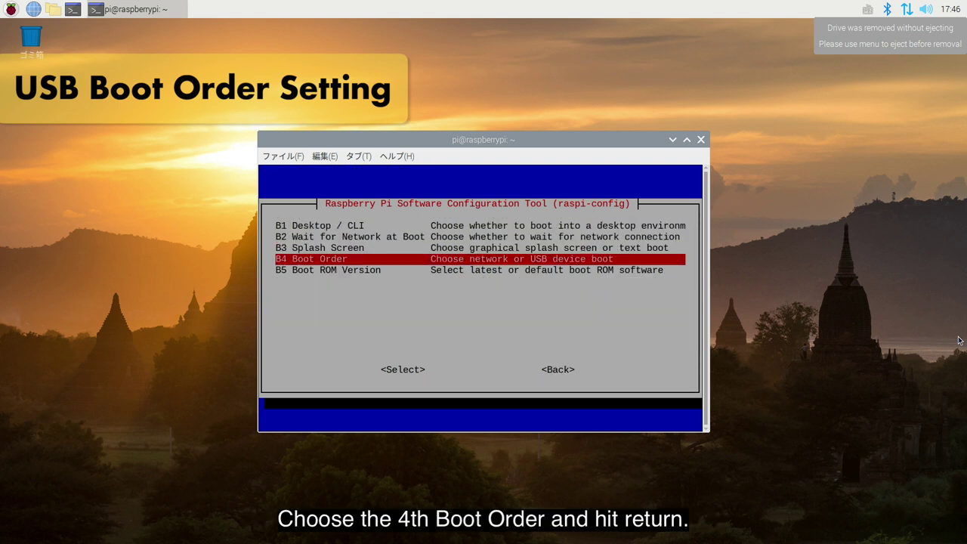
key("Return")
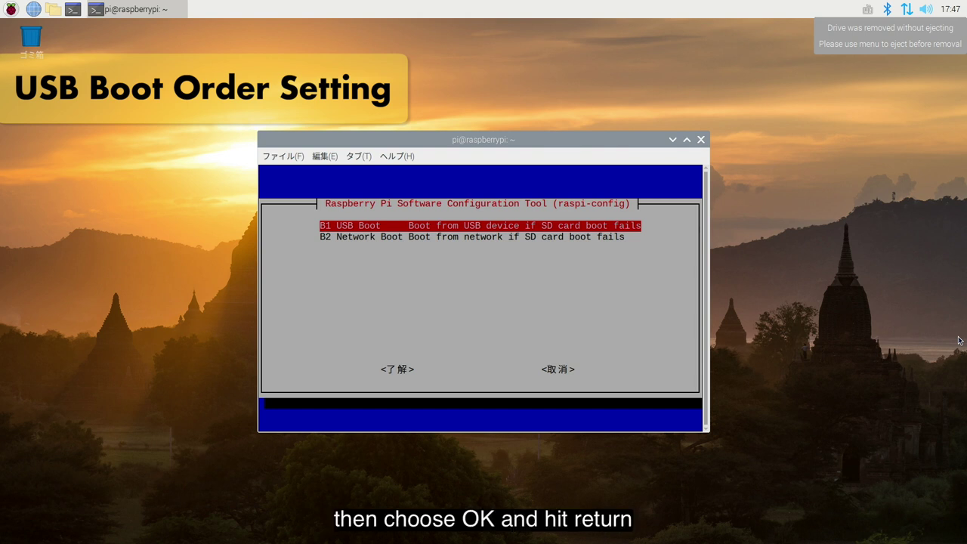
key("Return")
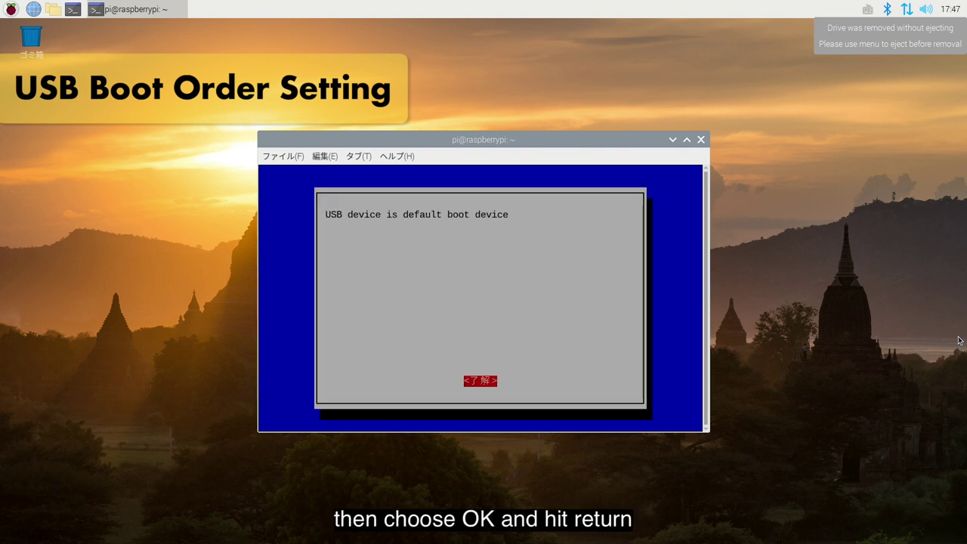
key("Return")
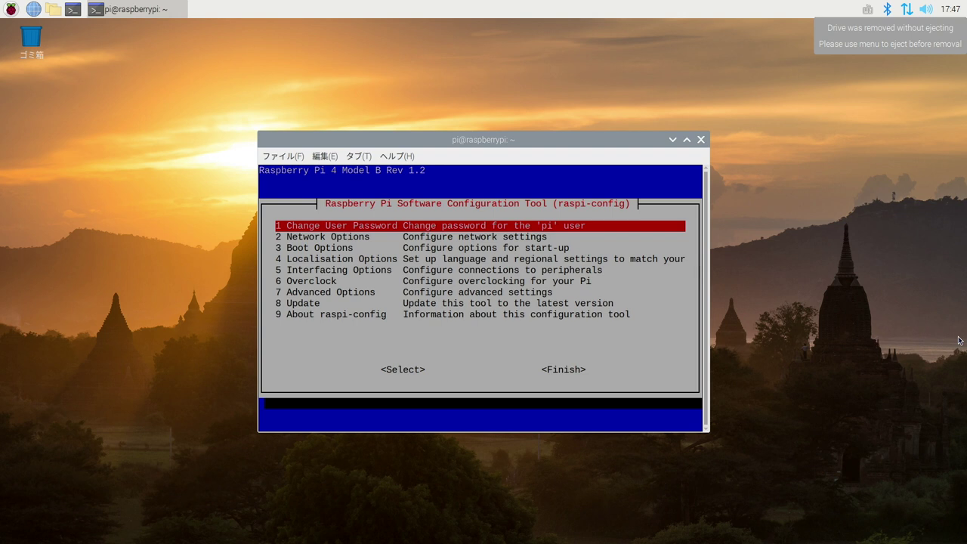
key("Tab")
key("Tab")
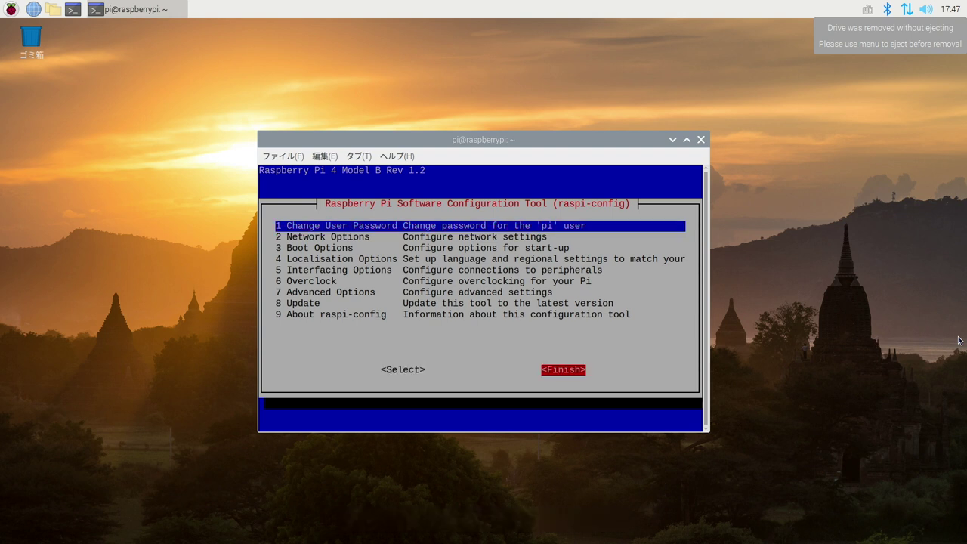
key("Return")
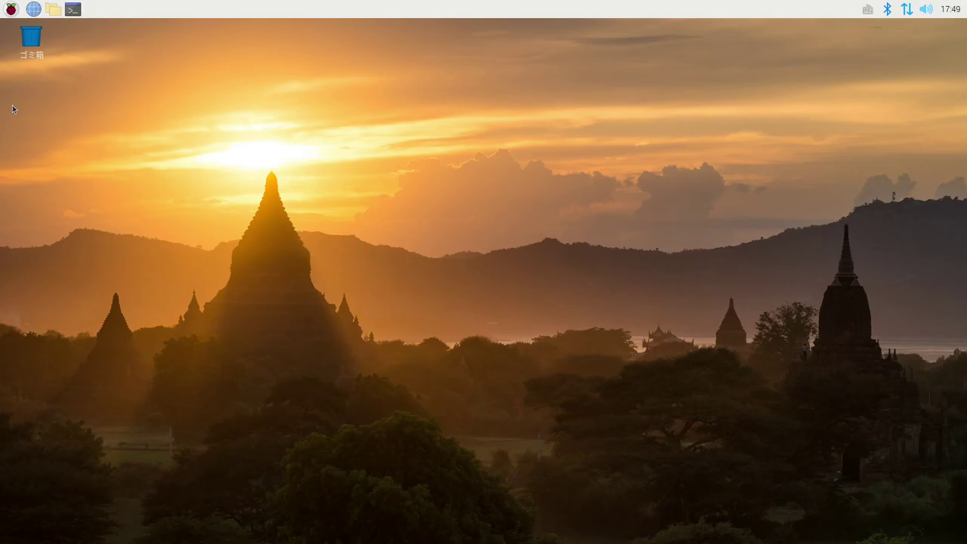
Step: Launch SD Card Copier, copying from SD card USDU1 to the TS120GSS D220S SSD
left_click(11, 9)
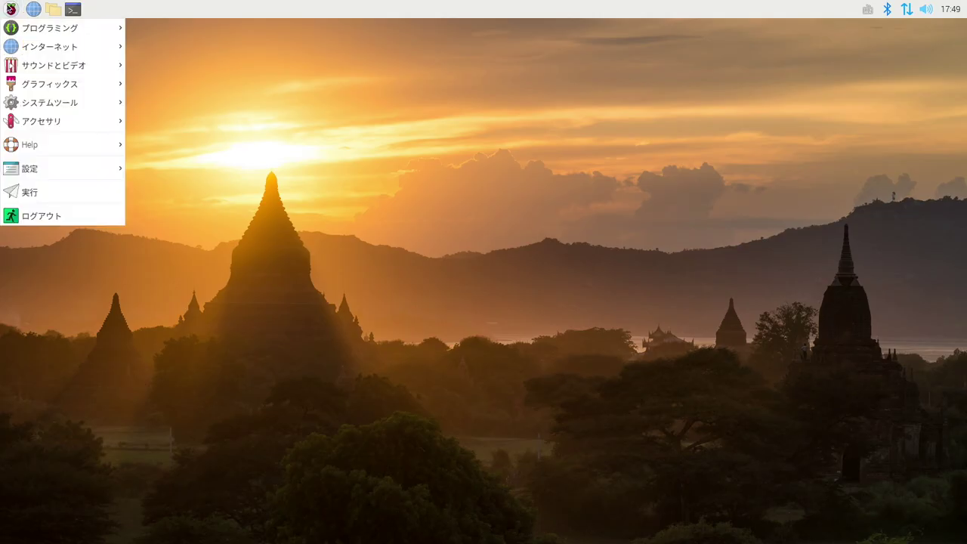
mouse_move(48, 108)
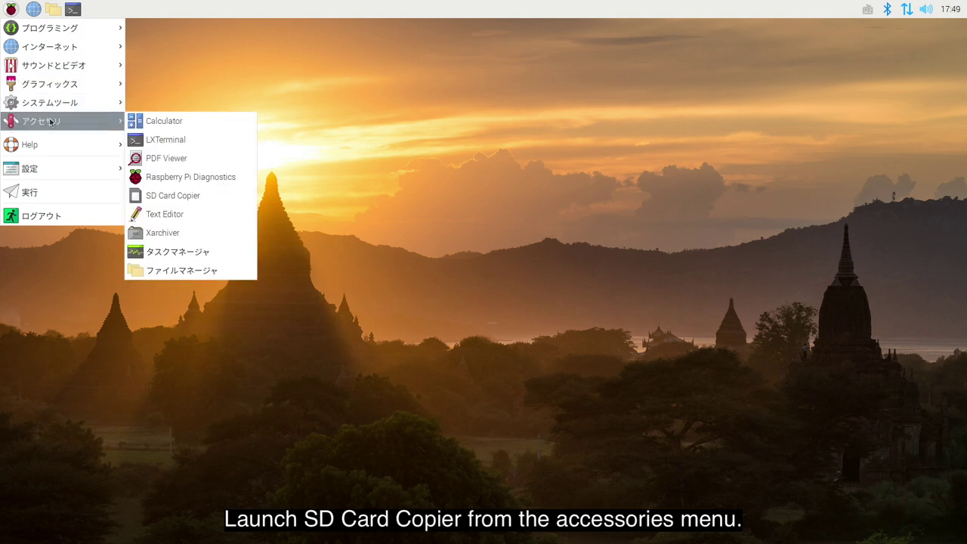
left_click(180, 201)
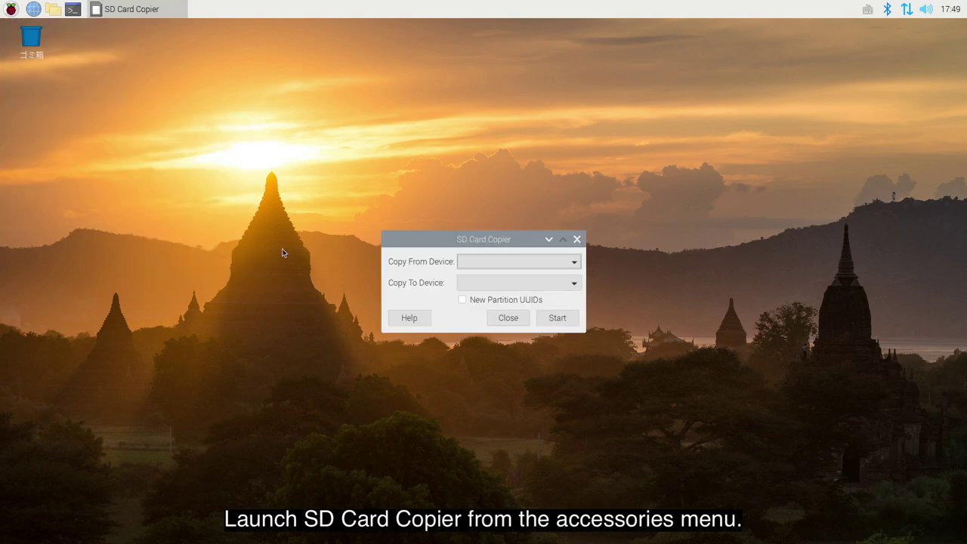
left_click(540, 266)
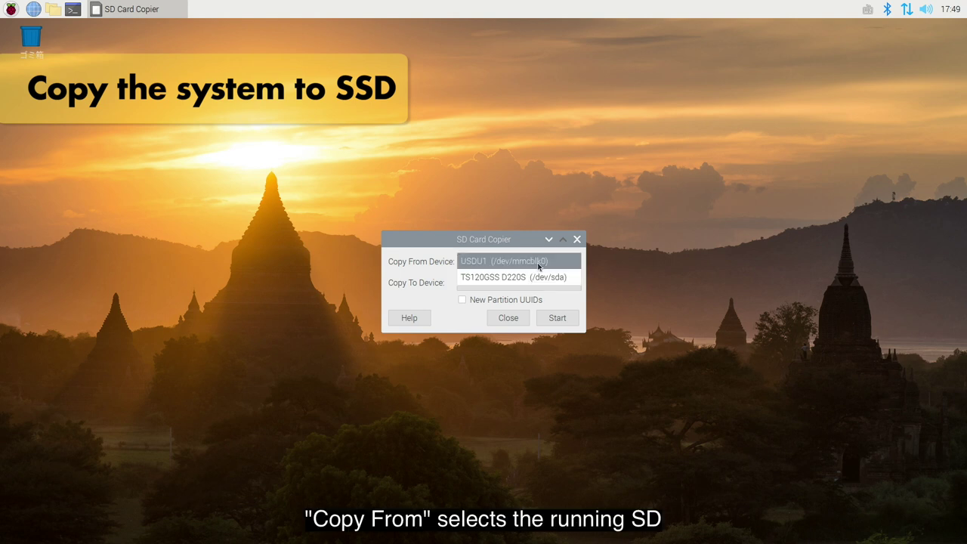
left_click(539, 265)
left_click(532, 283)
left_click(531, 283)
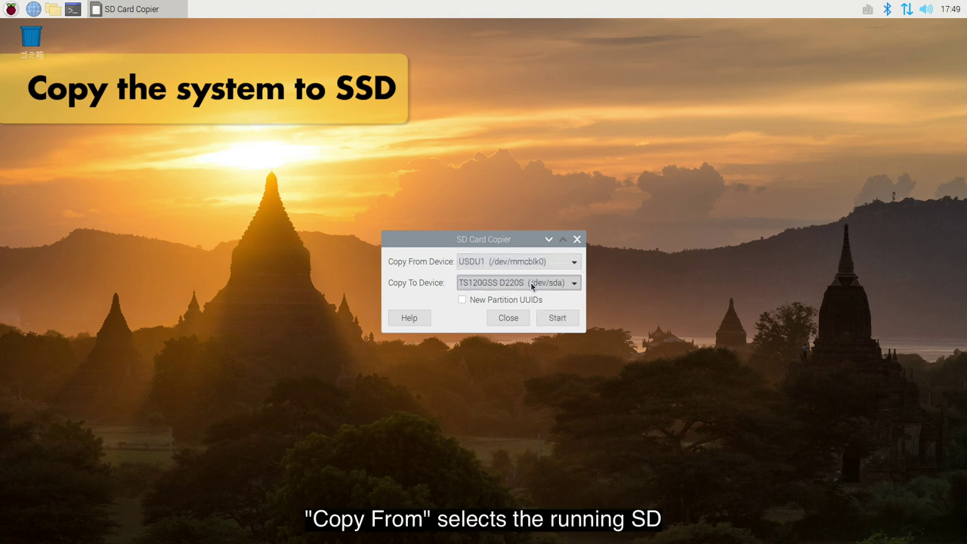
Step: Run the copy to completion, then close the SD Card Copier
left_click(562, 323)
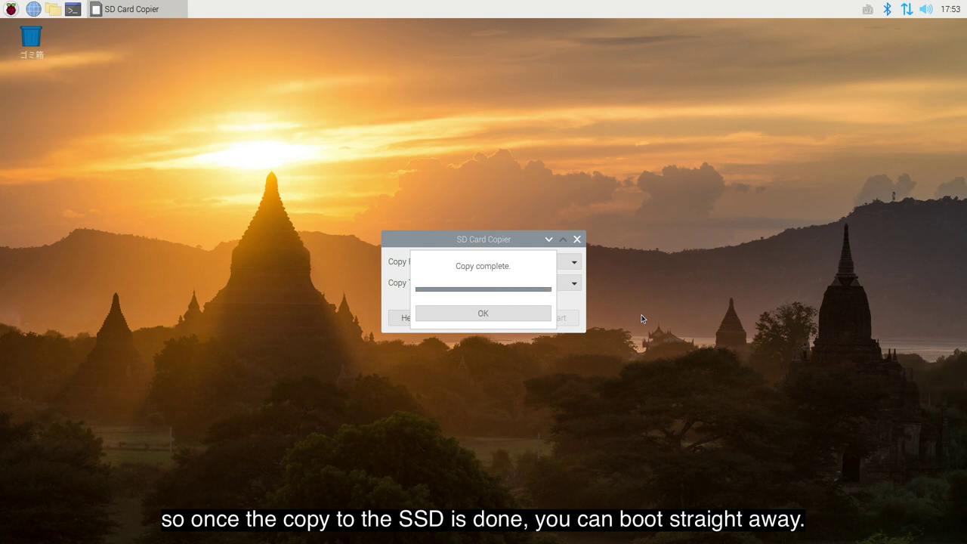
left_click(504, 315)
left_click(504, 318)
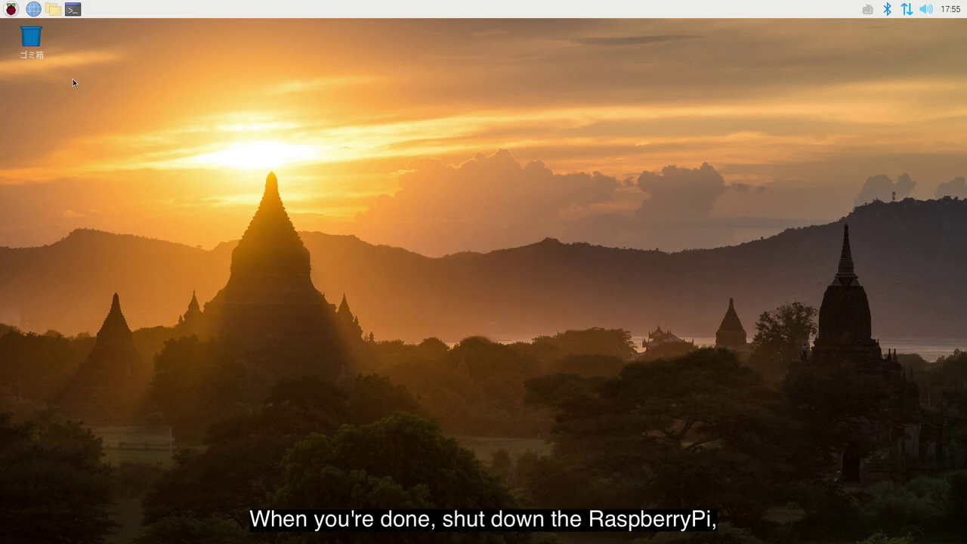
Step: Shut down from the applications menu so the Pi reboots from the SSD
left_click(10, 8)
mouse_move(26, 179)
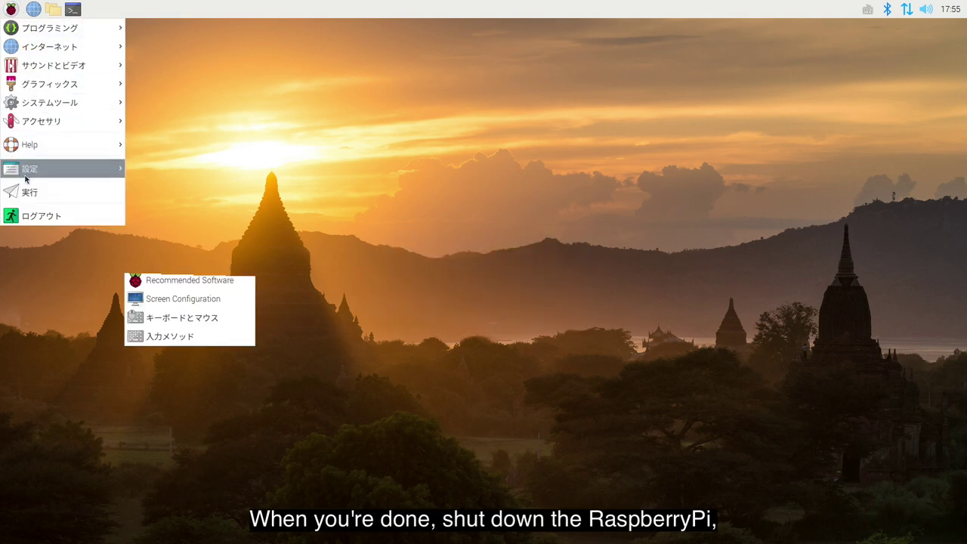
left_click(37, 211)
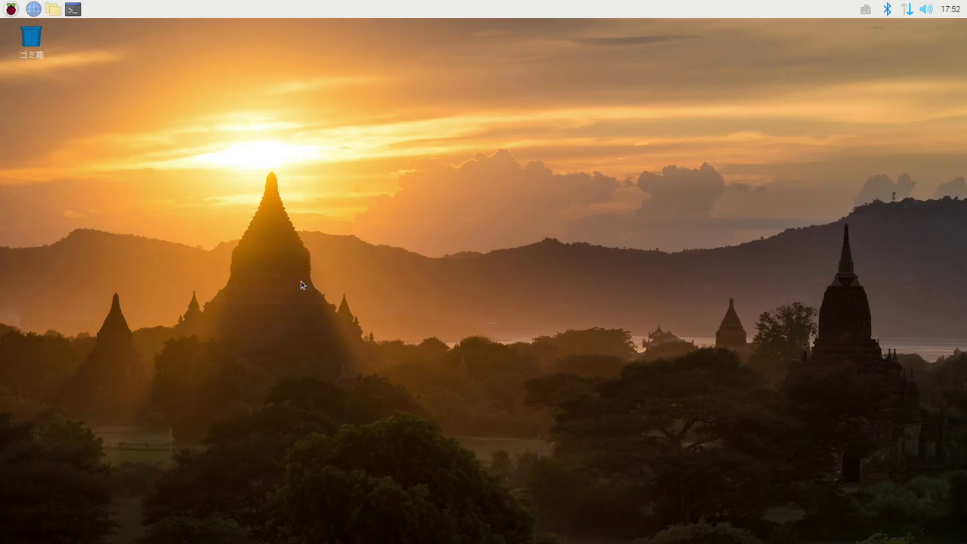
Step: Run df -h in a new terminal to check the SSD's disk usage
left_click(70, 10)
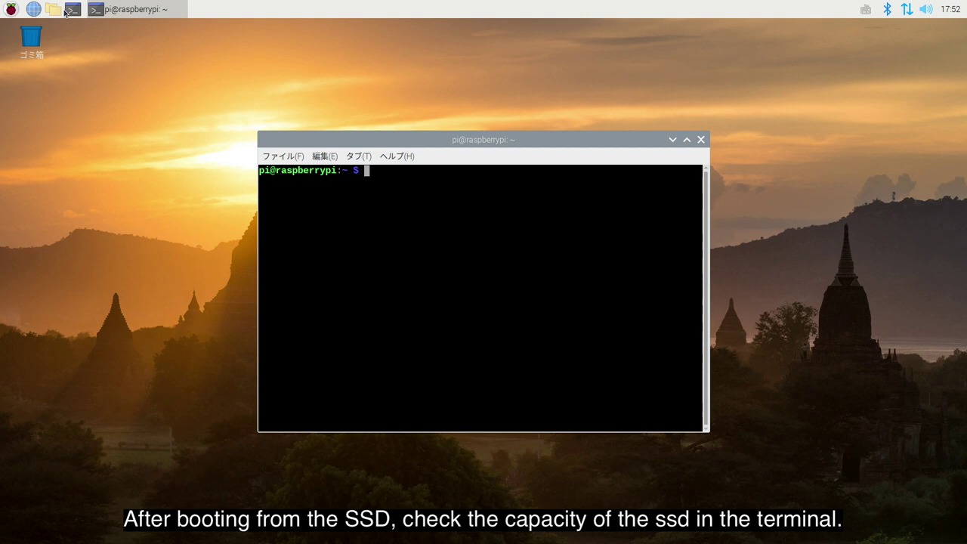
type("df -h")
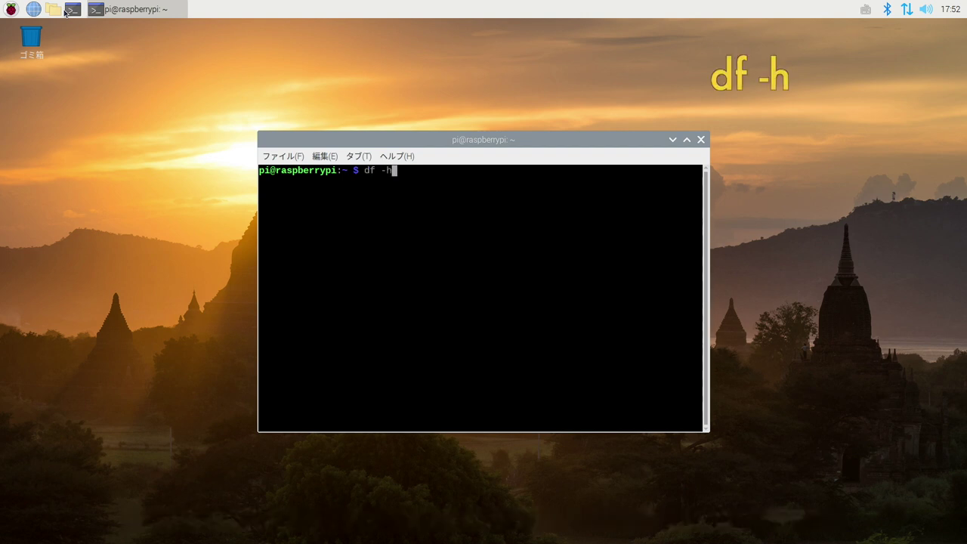
key("Return")
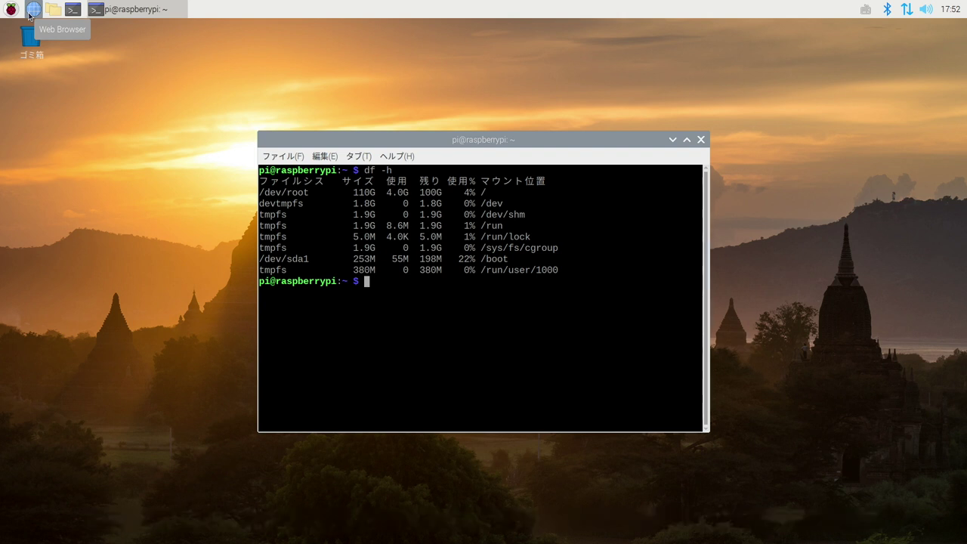
Step: Open /boot/config.txt in nano with sudo
key("Return")
type("sudo ")
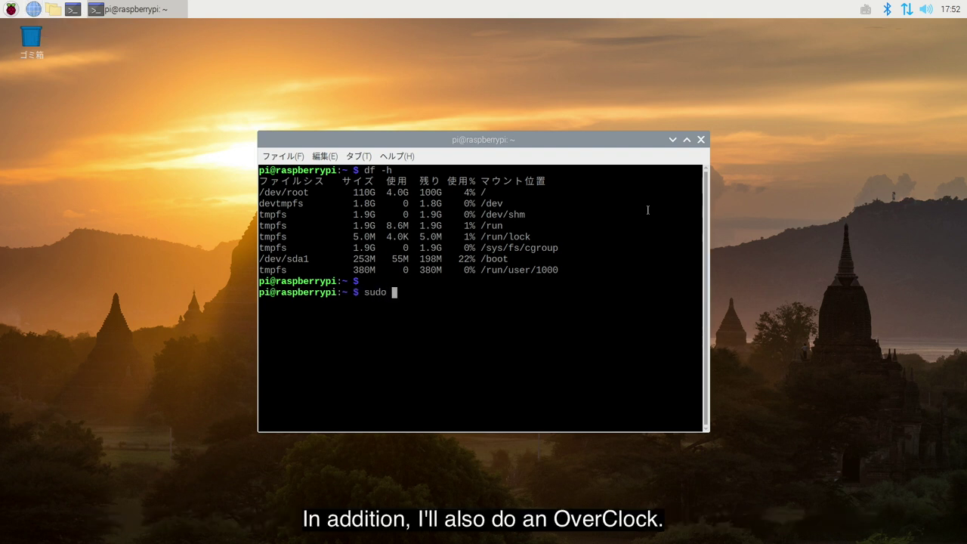
type("nano /boot/config.txt")
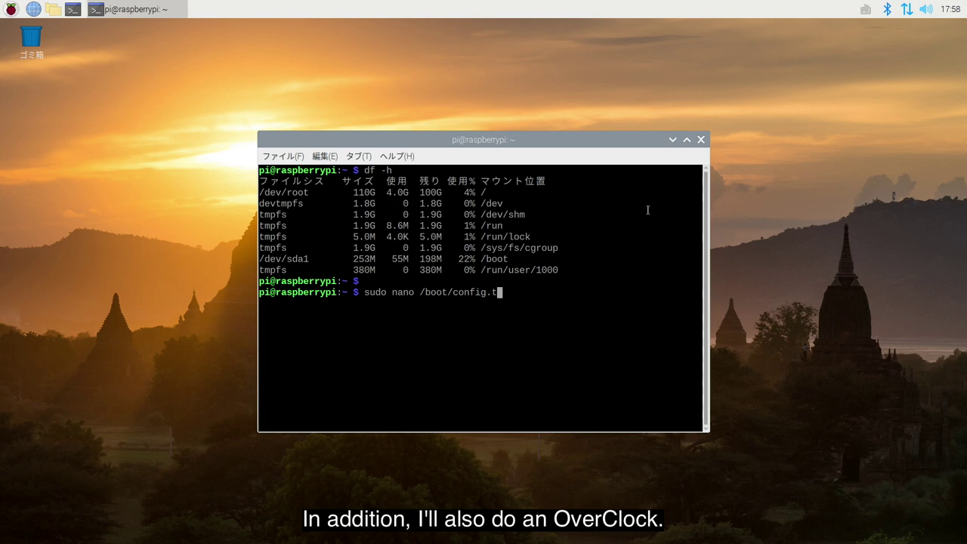
key("Return")
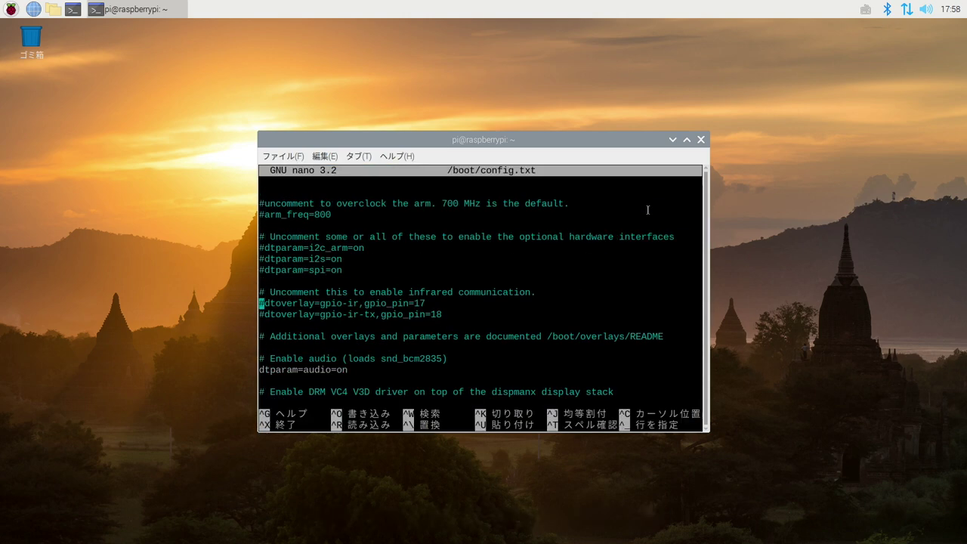
Step: Append an '# OverClock' section with arm_freq=2100, over_voltage=6 and gpu_freq=750
key("Down")
key("Down")
key("Down")
key("Down")
key("Down")
key("Down")
key("Down")
key("Down")
key("Down")
key("Down")
key("Down")
key("Down")
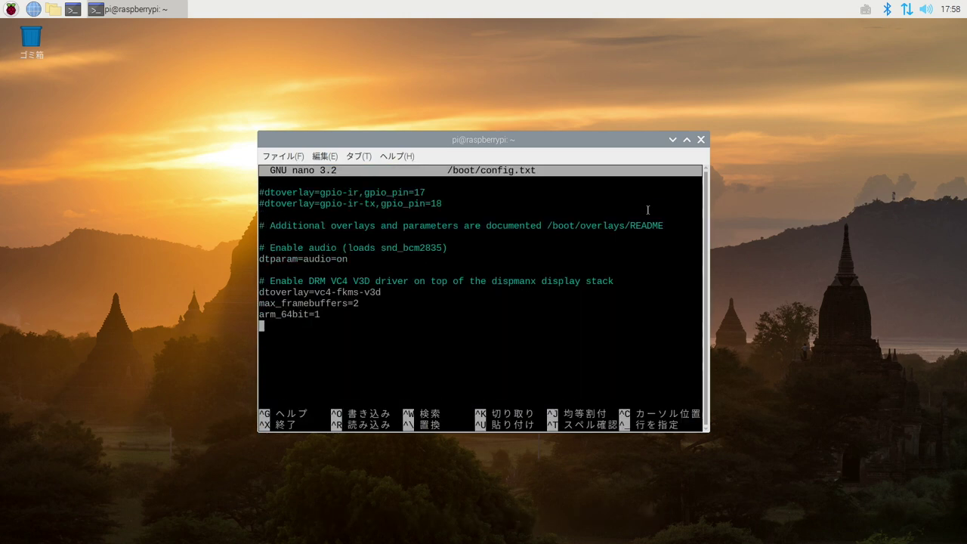
key("Return")
key("Return")
type("# OverClock")
key("Return")
type("arm_freq=2100")
key("Return")
type("over_voltage=6")
key("Return")
type("gpu_freq=750")
key("Return")
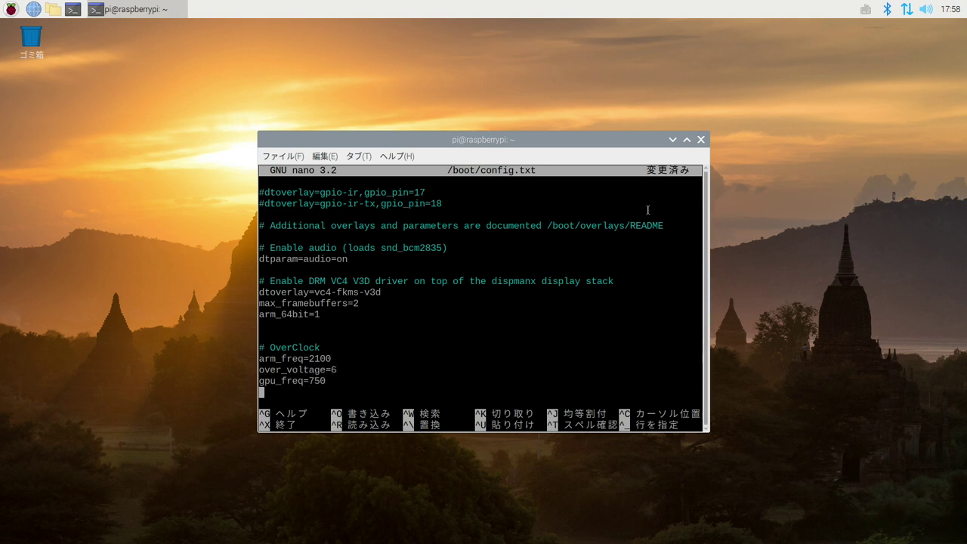
Step: Save config.txt, exit nano, and begin typing a sudo reboot command
key("ctrl+o")
key("Return")
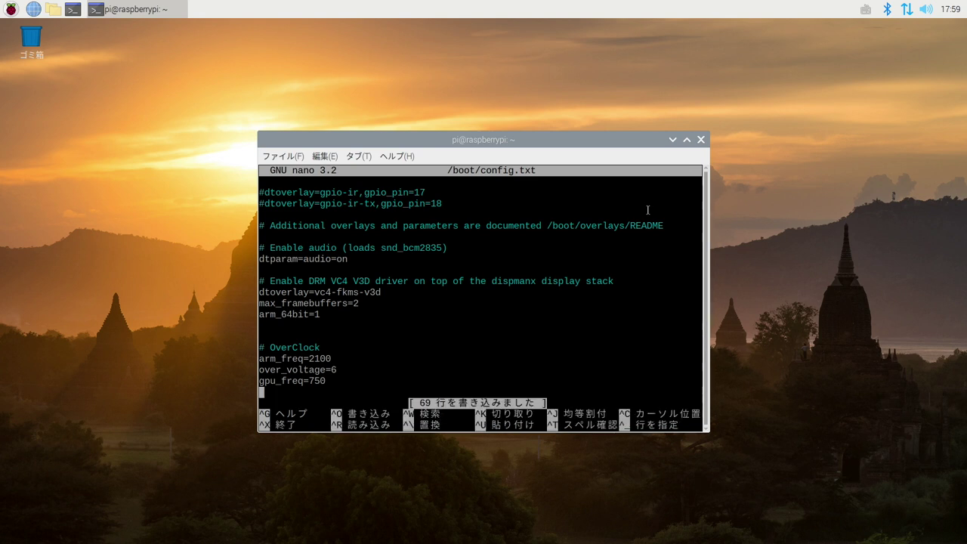
key("ctrl+x")
type("s")
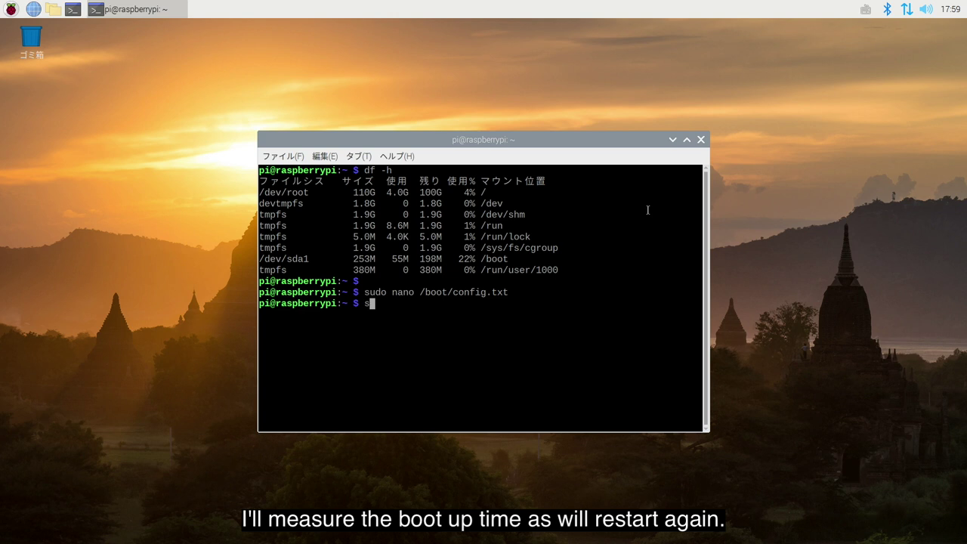
type("udo reboo")
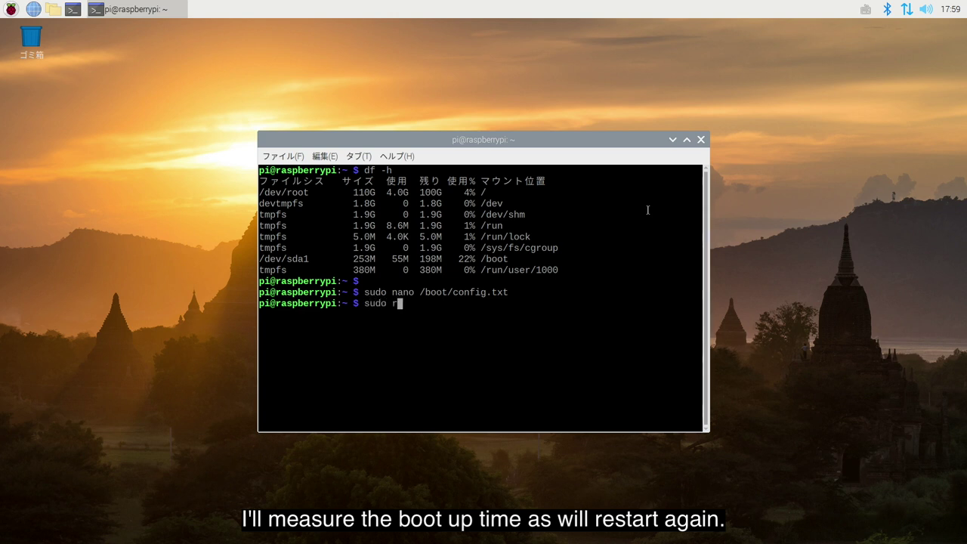